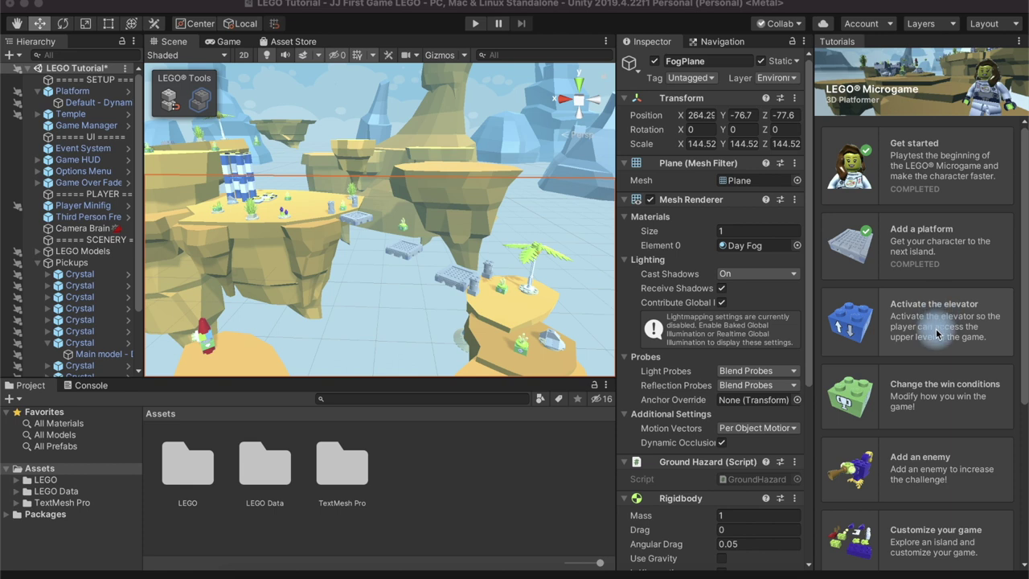
Scroll down the LEGO tutorials list and choose the 'Activate the elevator' tutorial card.
{"action": "scroll", "coordinate": [936, 335], "scroll_direction": "down", "scroll_amount": 2}
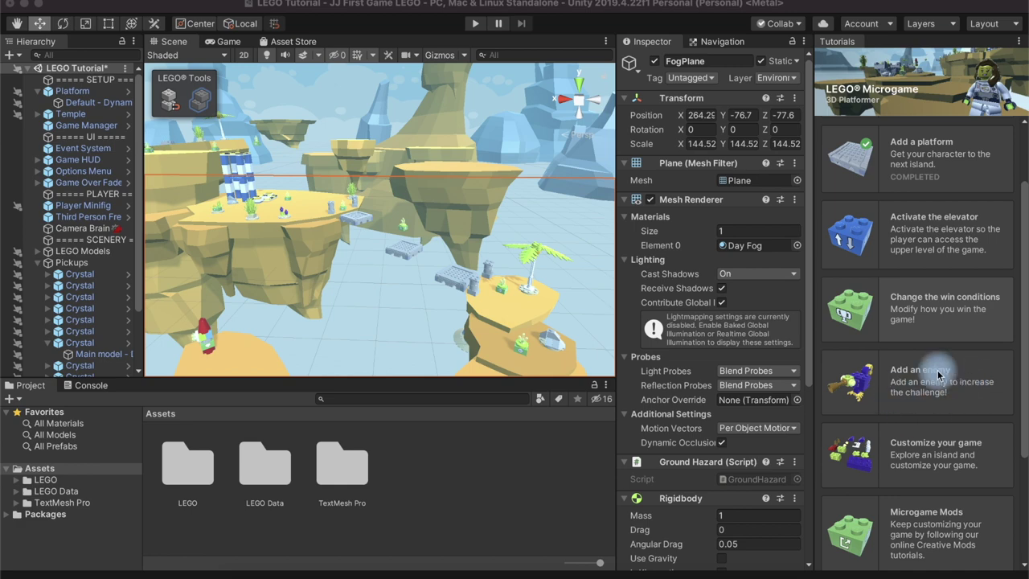
{"action": "scroll", "coordinate": [937, 374], "scroll_direction": "down", "scroll_amount": 2}
{"action": "scroll", "coordinate": [937, 373], "scroll_direction": "down", "scroll_amount": 2}
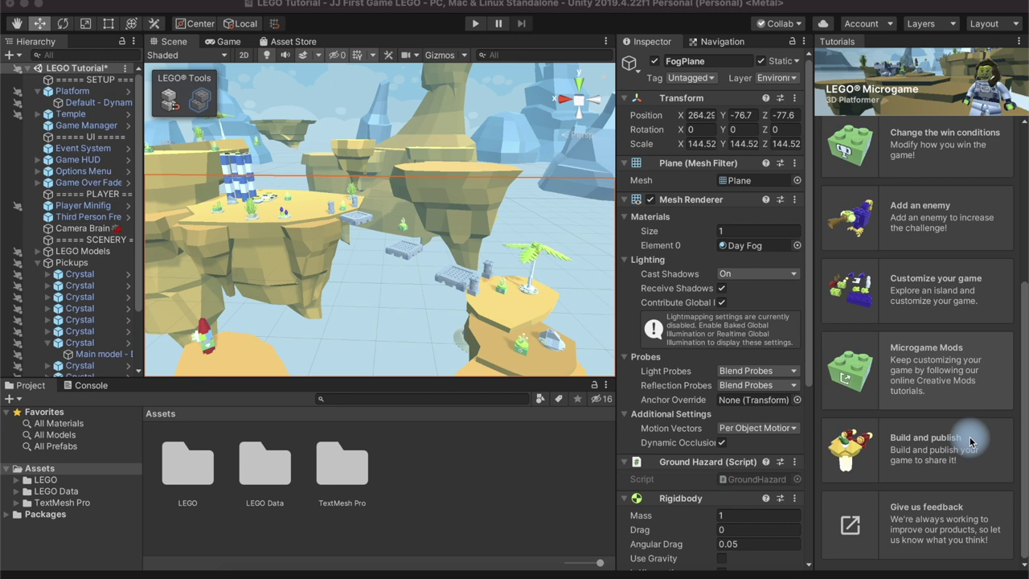
{"action": "left_click", "coordinate": [924, 287]}
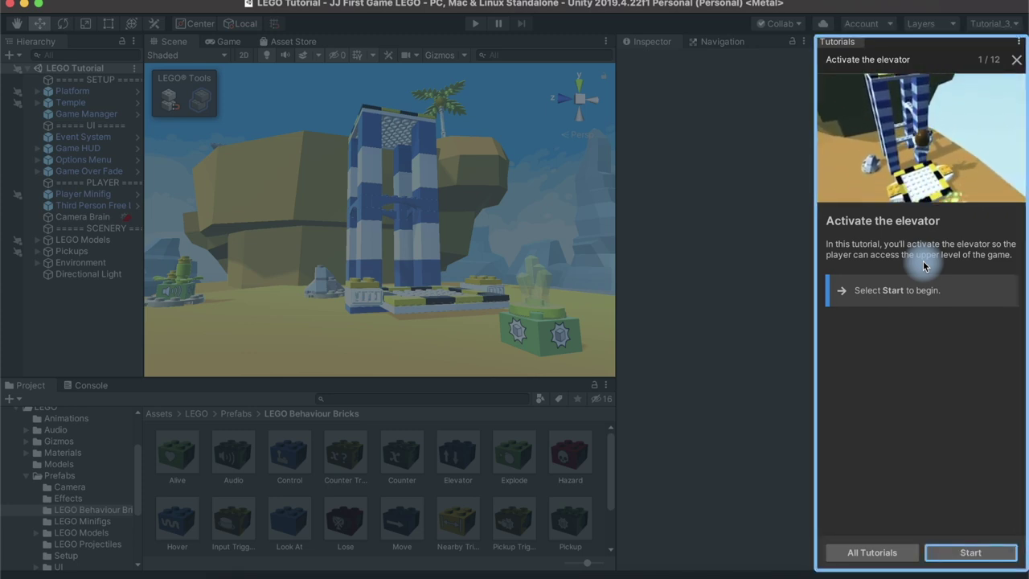
Start the elevator tutorial and select the Elevator brick in LEGO Behaviour Bricks.
{"action": "left_click", "coordinate": [968, 553]}
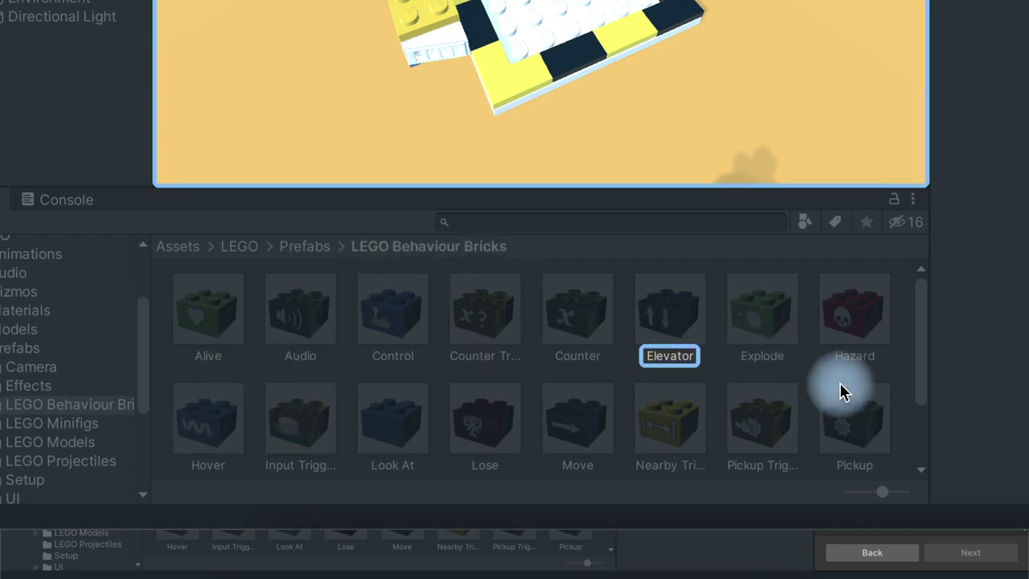
{"action": "left_click", "coordinate": [671, 358]}
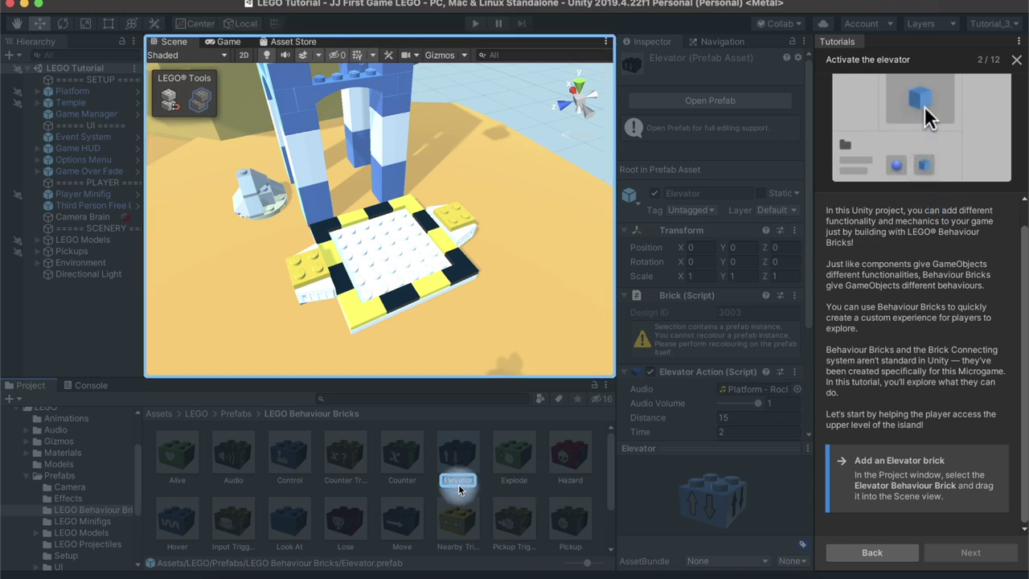
Place an Elevator brick on the centre of the white platform and enable Brick Building.
{"action": "left_click_drag", "start_coordinate": [454, 480], "coordinate": [378, 258]}
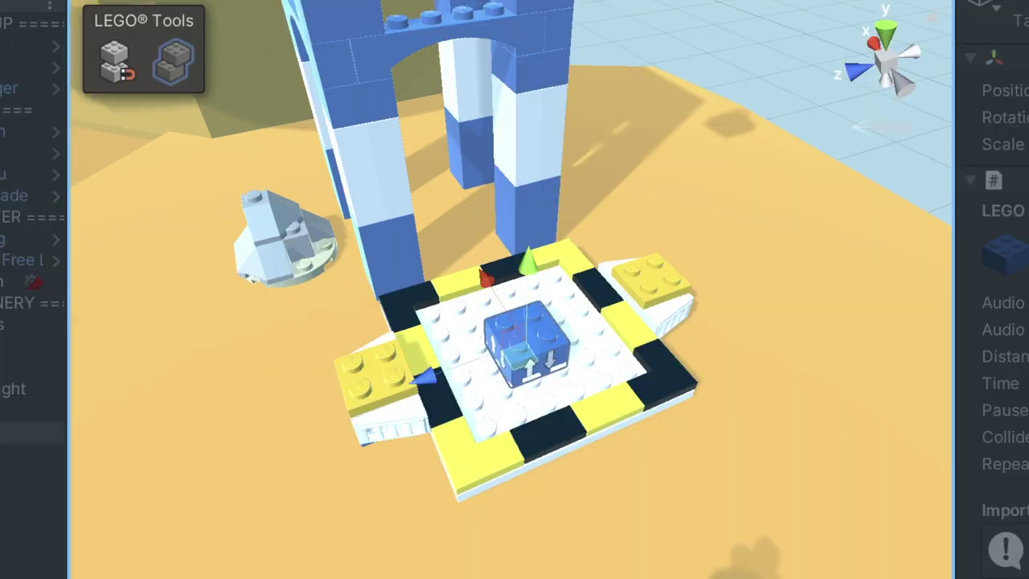
{"action": "left_click", "coordinate": [113, 71]}
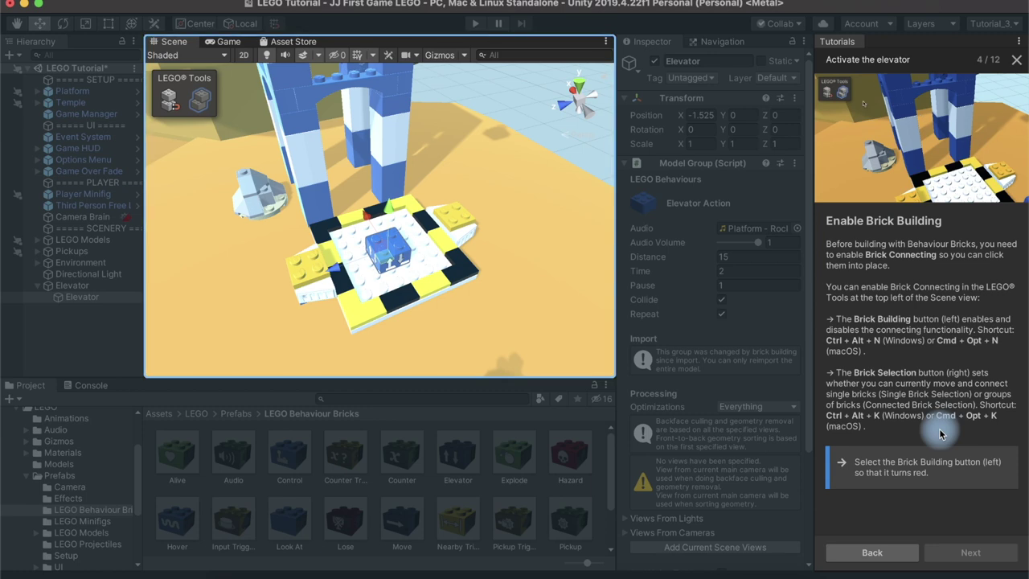
Turn on brick connecting, go to tutorial step 5, and move the Elevator brick to the platform's right.
{"action": "left_click", "coordinate": [167, 107]}
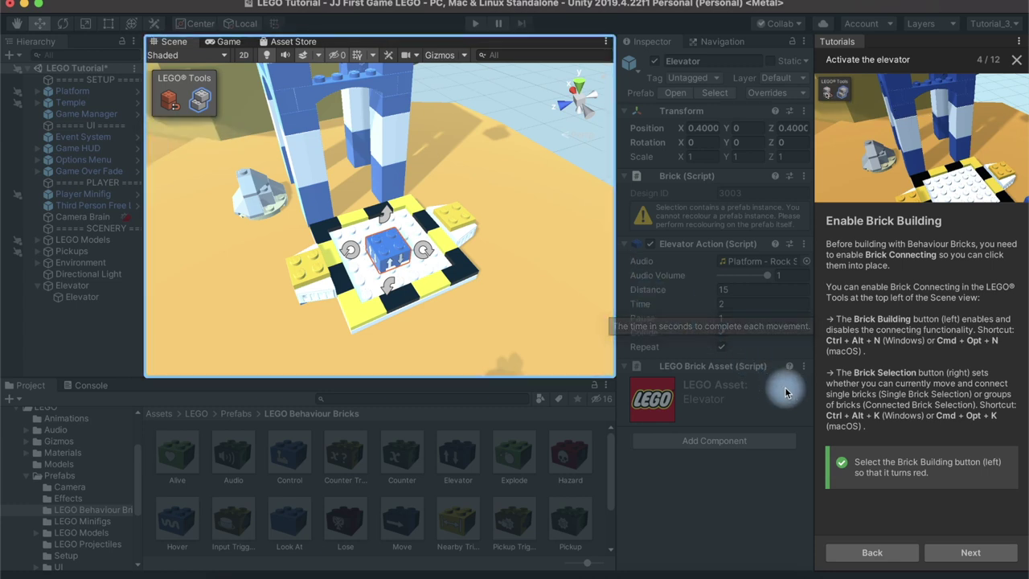
{"action": "left_click", "coordinate": [975, 551]}
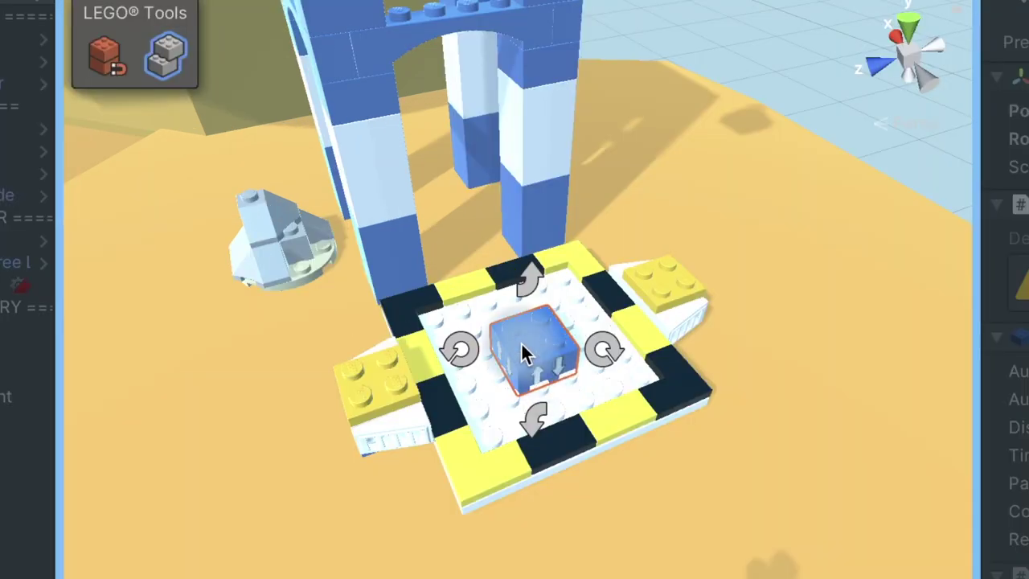
{"action": "mouse_move", "coordinate": [521, 354]}
{"action": "left_mouse_down"}
{"action": "mouse_move", "coordinate": [663, 293]}
{"action": "mouse_move", "coordinate": [659, 277]}
{"action": "mouse_move", "coordinate": [656, 287]}
{"action": "left_mouse_up"}
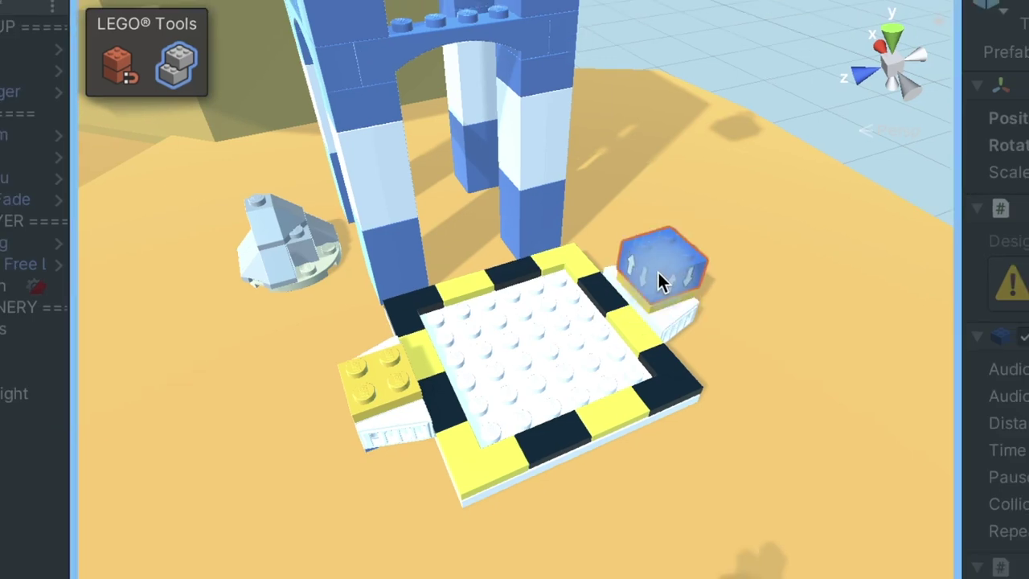
Snap the Elevator brick onto the platform's right side, select the assembly, and reach step 6.
{"action": "left_click_drag", "start_coordinate": [656, 276], "coordinate": [653, 284]}
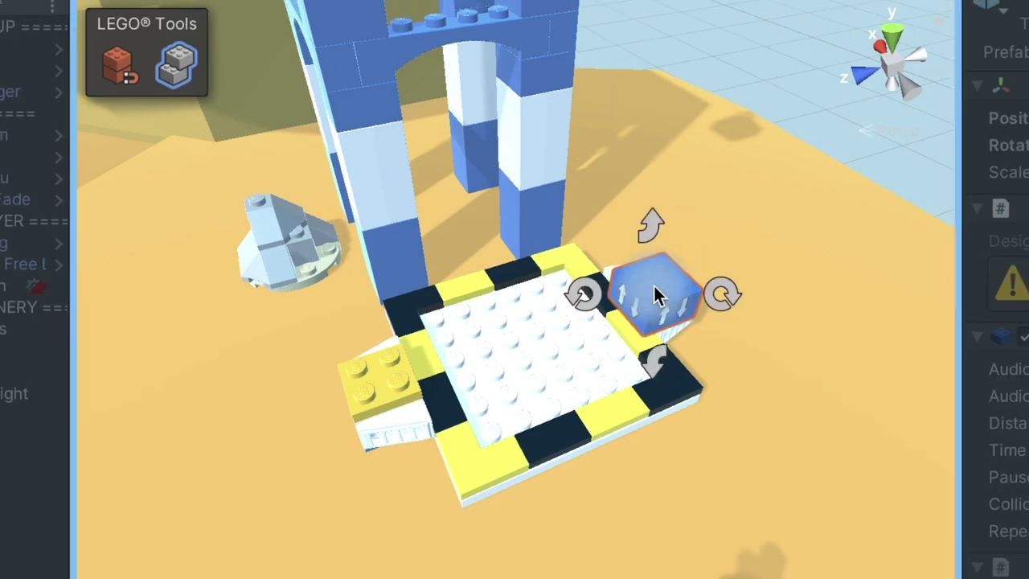
{"action": "double_click", "coordinate": [655, 316]}
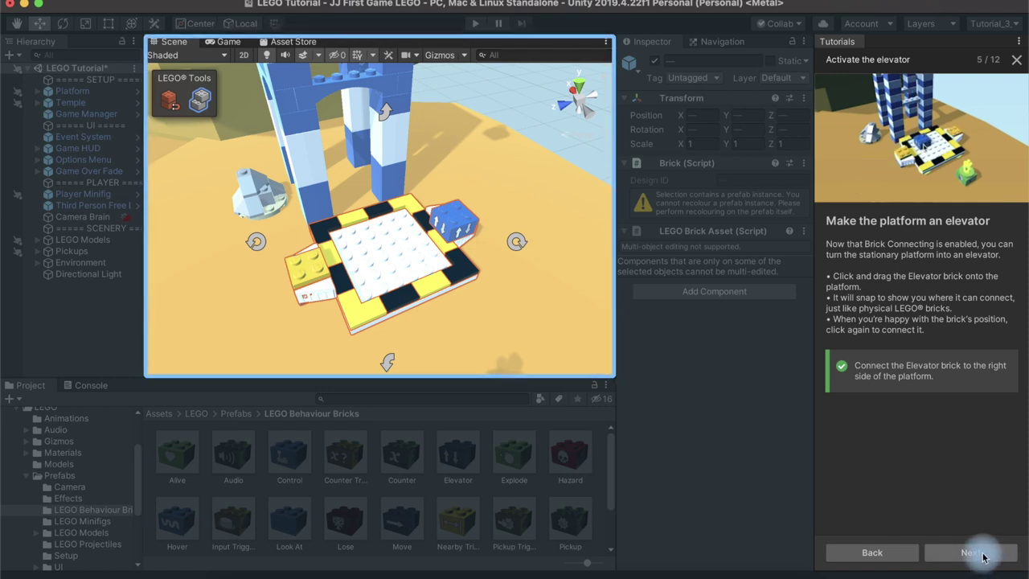
{"action": "left_click", "coordinate": [980, 554]}
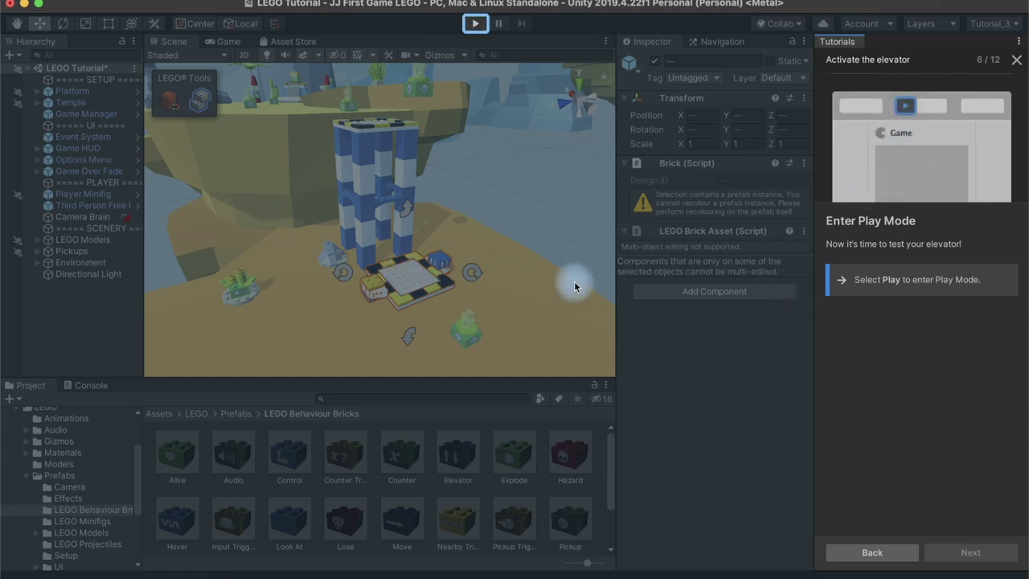
Run Play Mode briefly to test the elevator, stop it, and advance to step 8.
{"action": "left_click", "coordinate": [477, 30]}
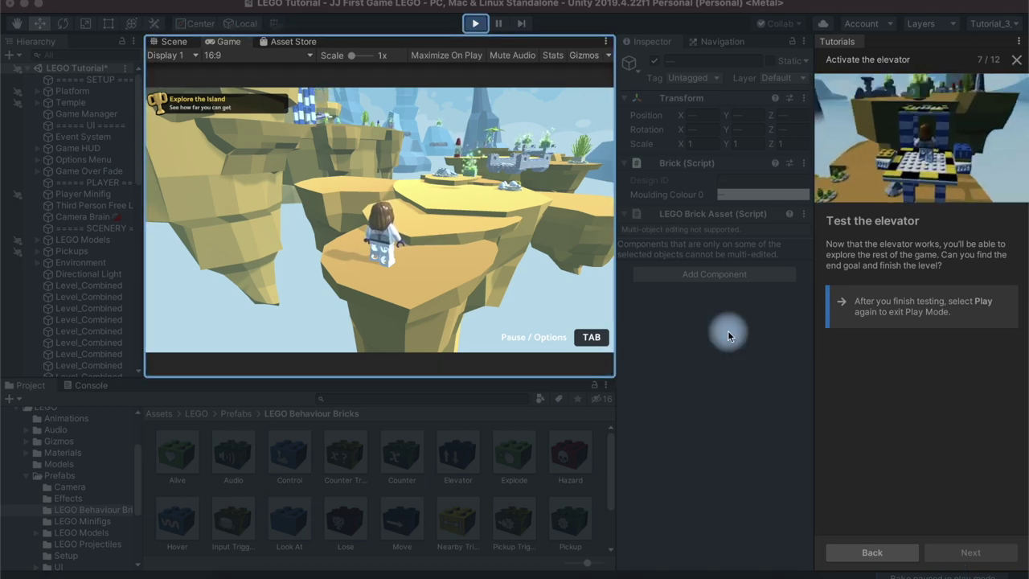
{"action": "left_click", "coordinate": [473, 24]}
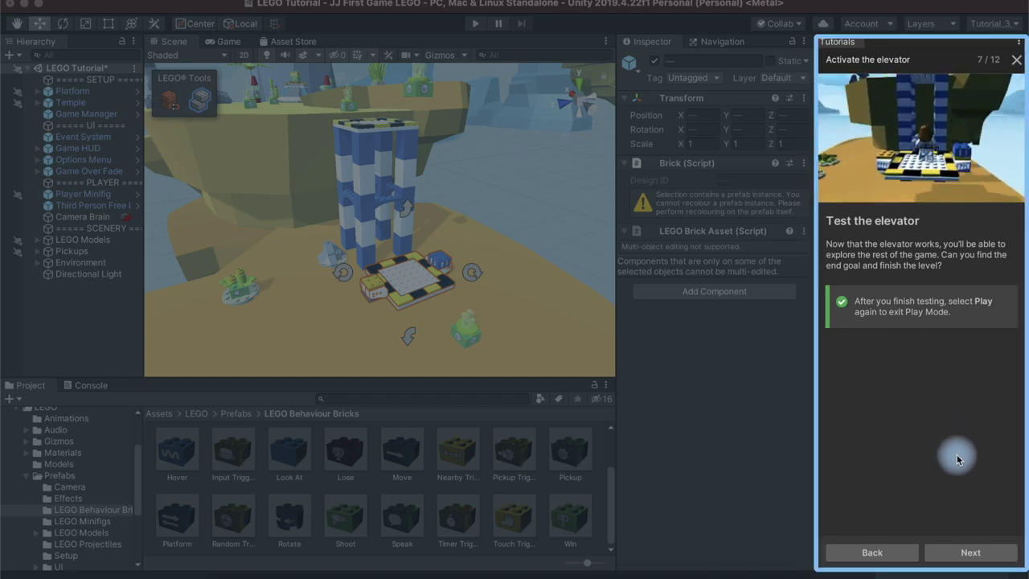
{"action": "left_click", "coordinate": [965, 552]}
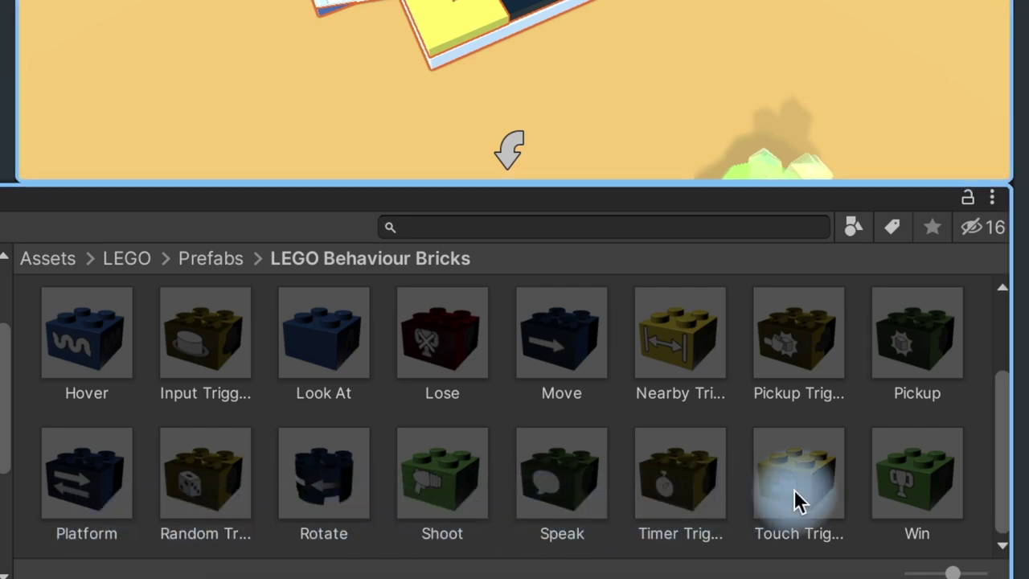
Drag a Touch Trigger brick from the Project window onto the platform.
{"action": "mouse_move", "coordinate": [793, 489]}
{"action": "left_mouse_down"}
{"action": "mouse_move", "coordinate": [721, 389]}
{"action": "mouse_move", "coordinate": [359, 251]}
{"action": "left_mouse_up"}
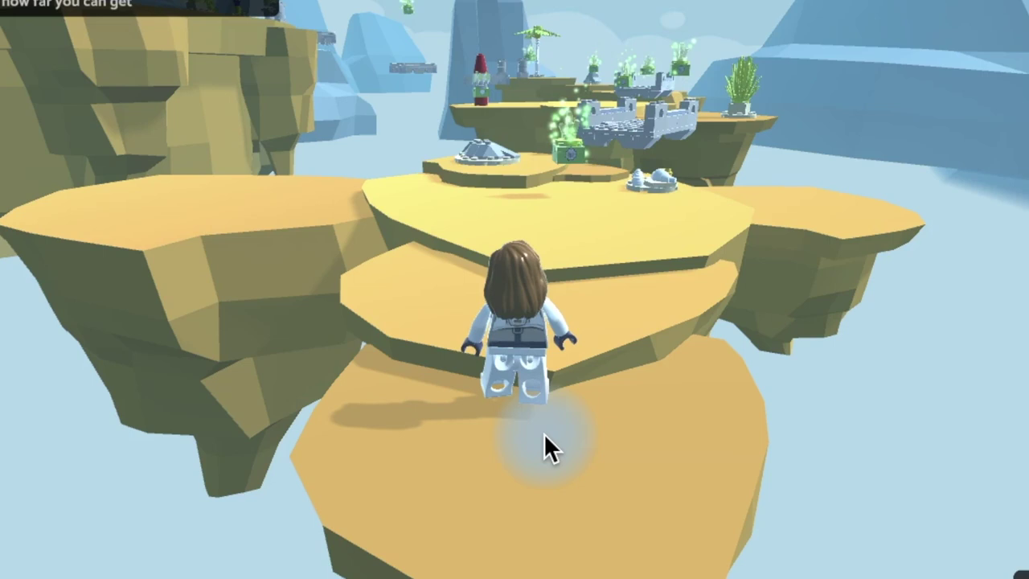
Walk the minifigure through the green sparkles and jump toward the raised platform by the grey dome.
{"action": "key", "text": "w"}
{"action": "key", "text": "w"}
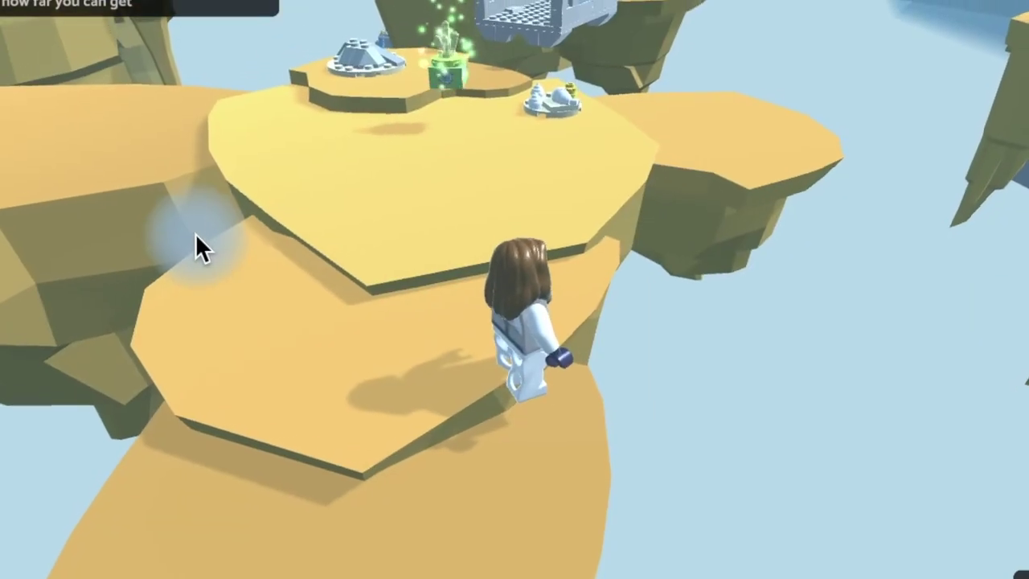
{"action": "key", "text": "w"}
{"action": "key", "text": "w"}
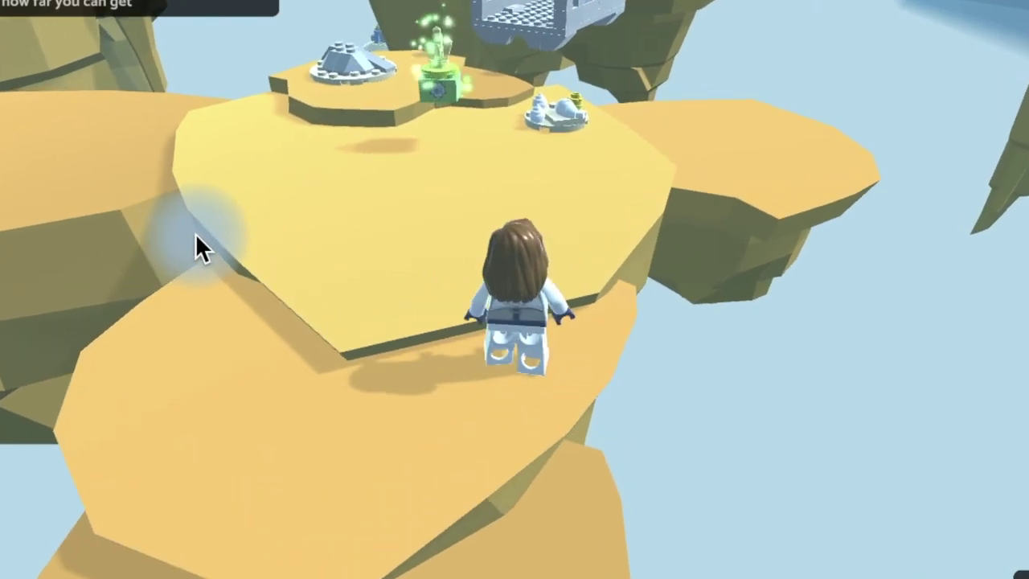
{"action": "key", "text": "w"}
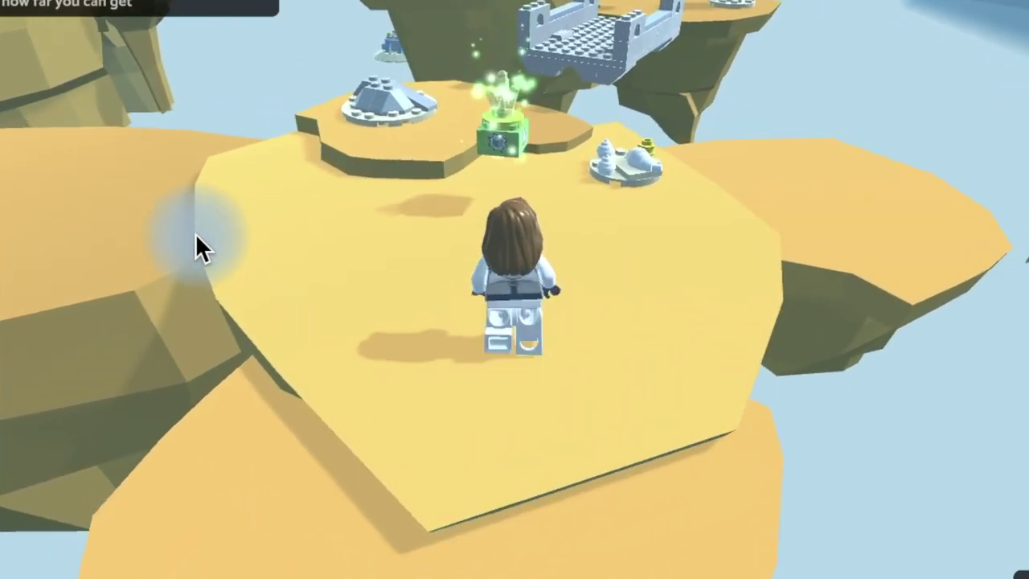
{"action": "key", "text": "w"}
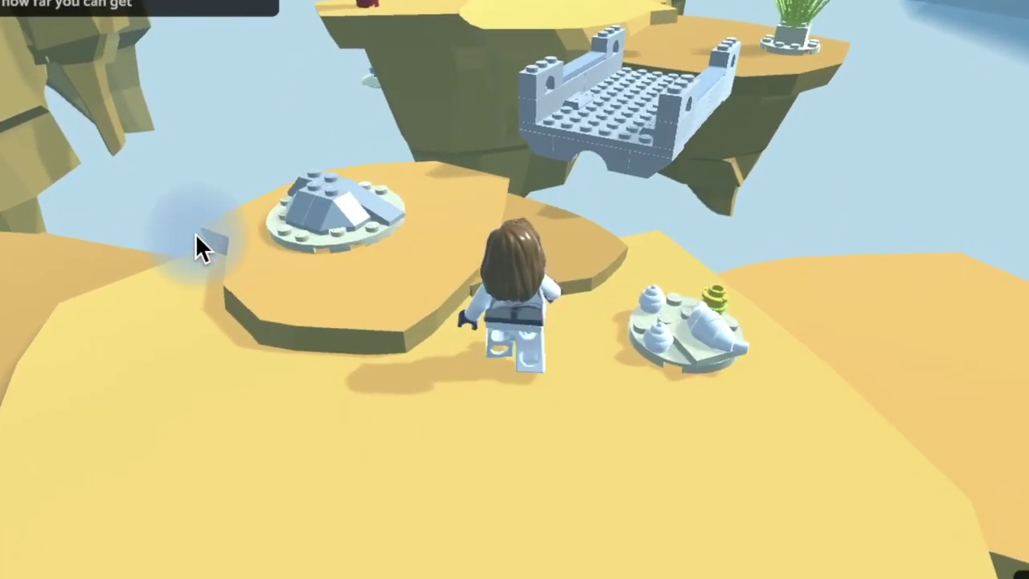
{"action": "key", "text": "space"}
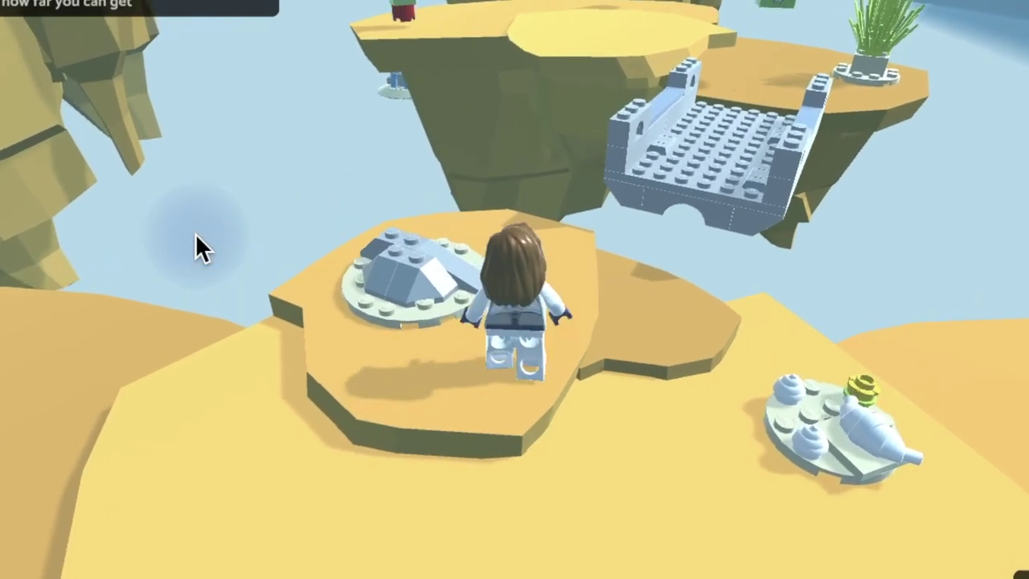
{"action": "key", "text": "d"}
{"action": "key", "text": "d"}
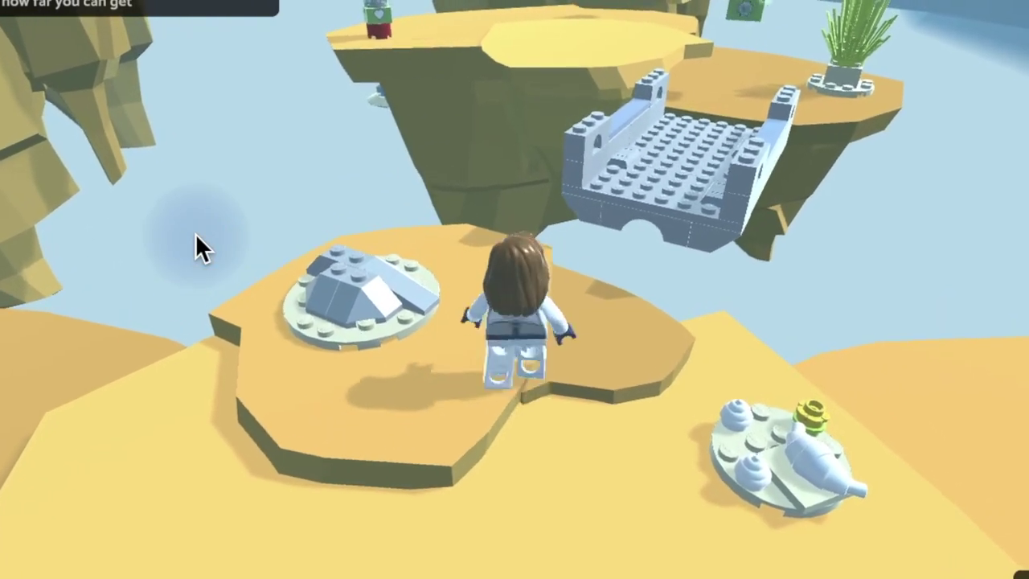
{"action": "key", "text": "w"}
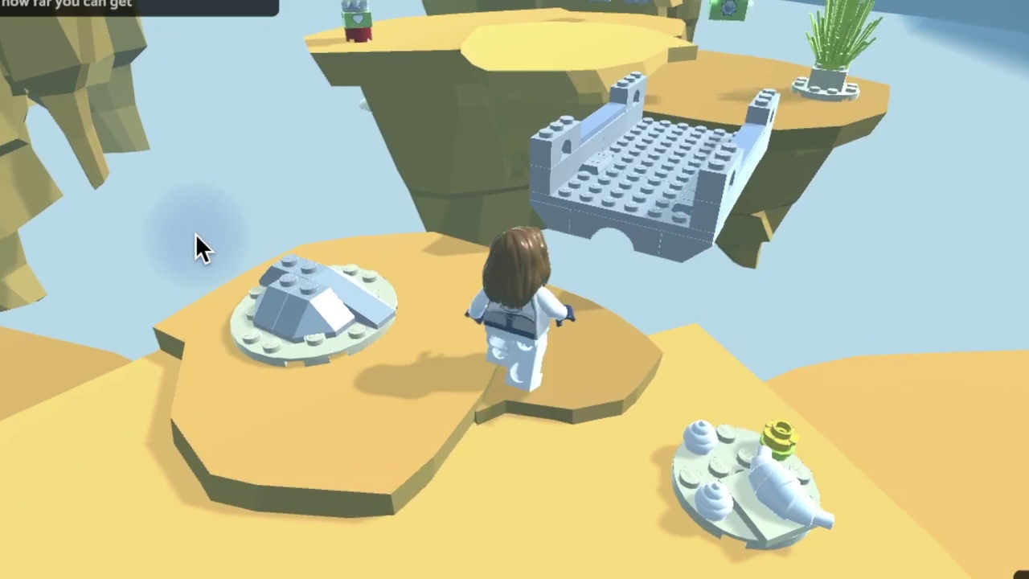
{"action": "key", "text": "space"}
Cross the grey brick bridge and walk across the sand platform toward the glowing green brick.
{"action": "key", "text": "w"}
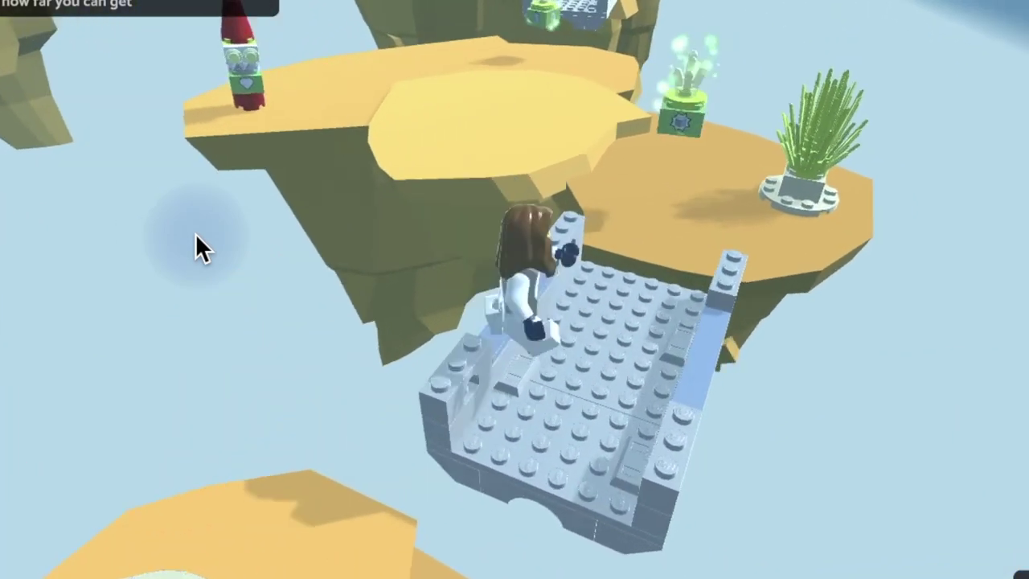
{"action": "key", "text": "w"}
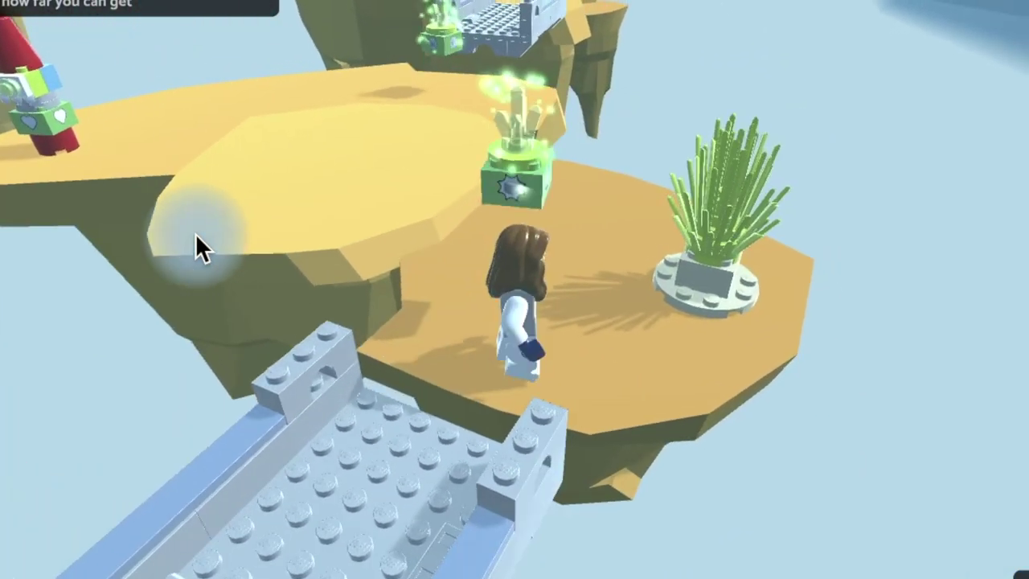
{"action": "key", "text": "a"}
{"action": "key", "text": "w"}
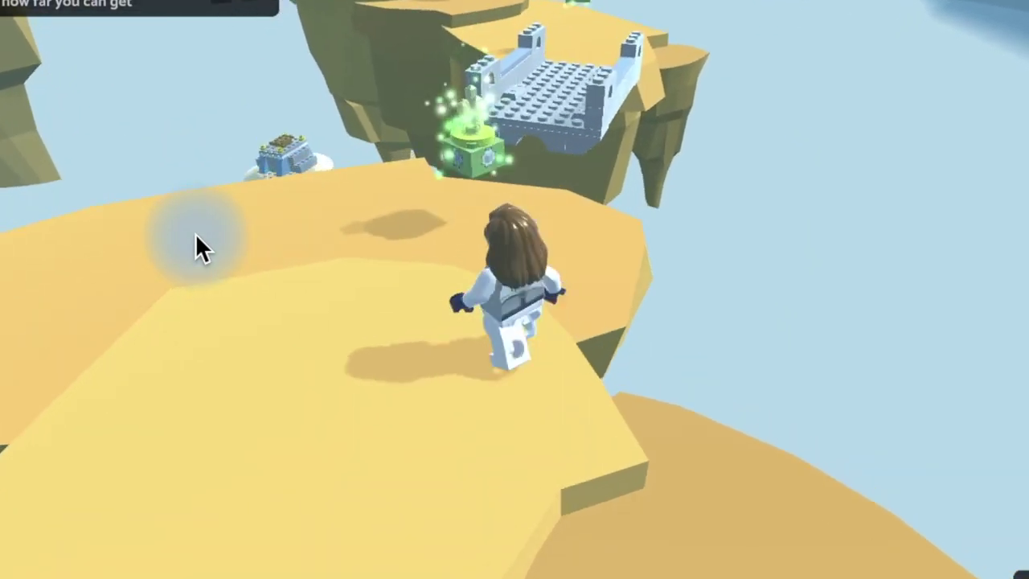
{"action": "key", "text": "d"}
{"action": "key", "text": "w"}
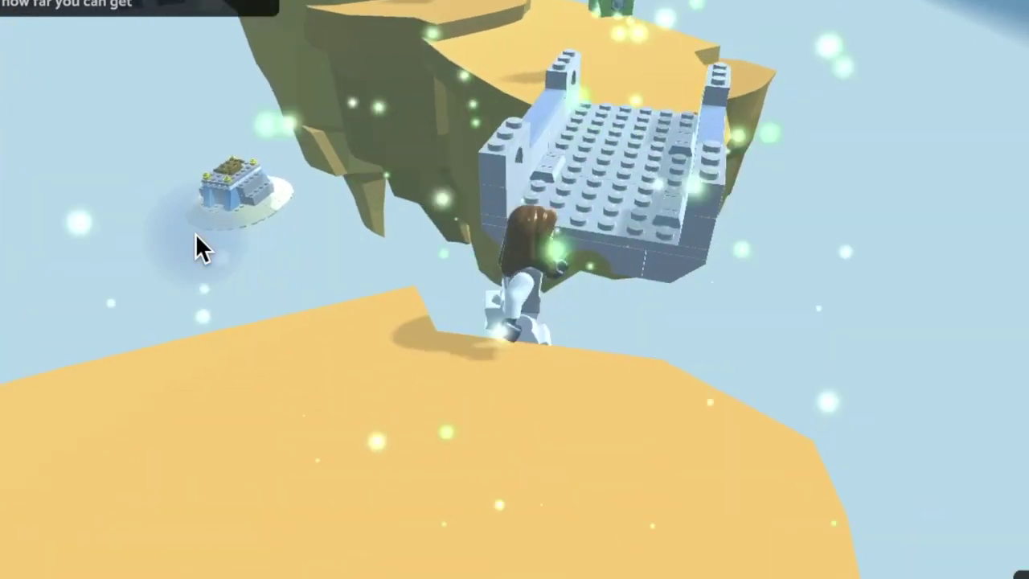
{"action": "key", "text": "s"}
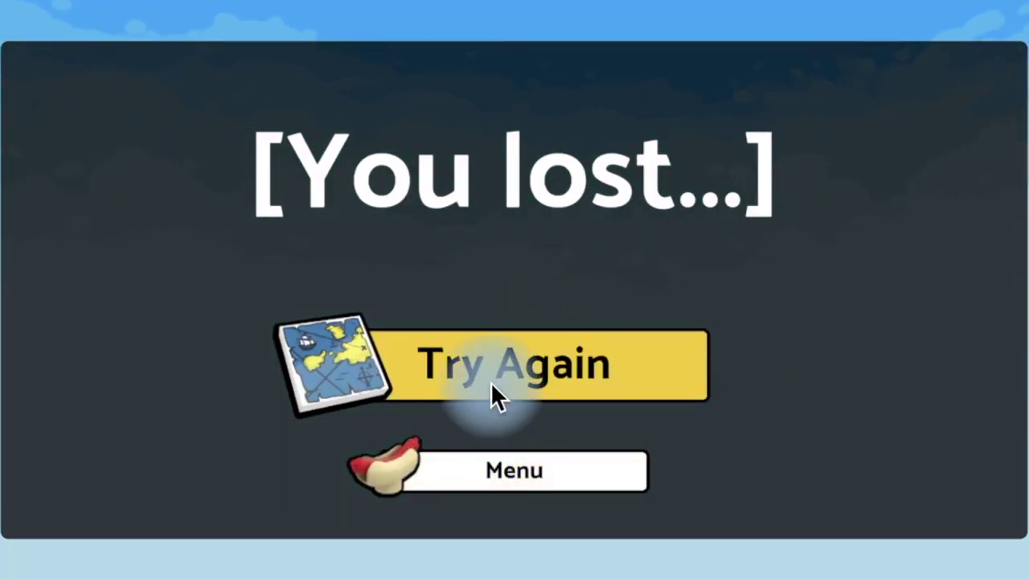
Restart the level with Try Again, collect the green block, and walk onto the grey dome base.
{"action": "left_click", "coordinate": [491, 384]}
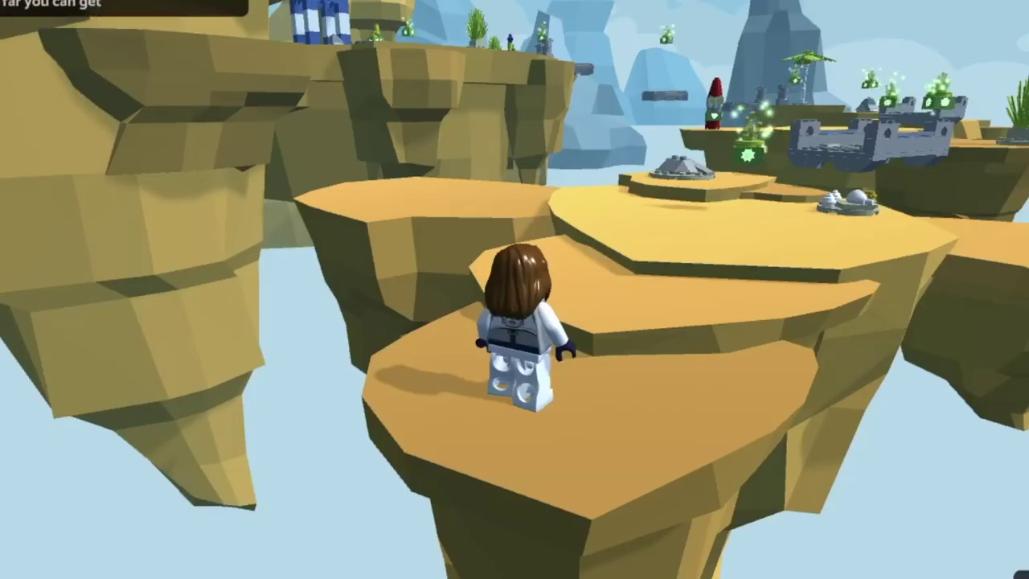
{"action": "key", "text": "w"}
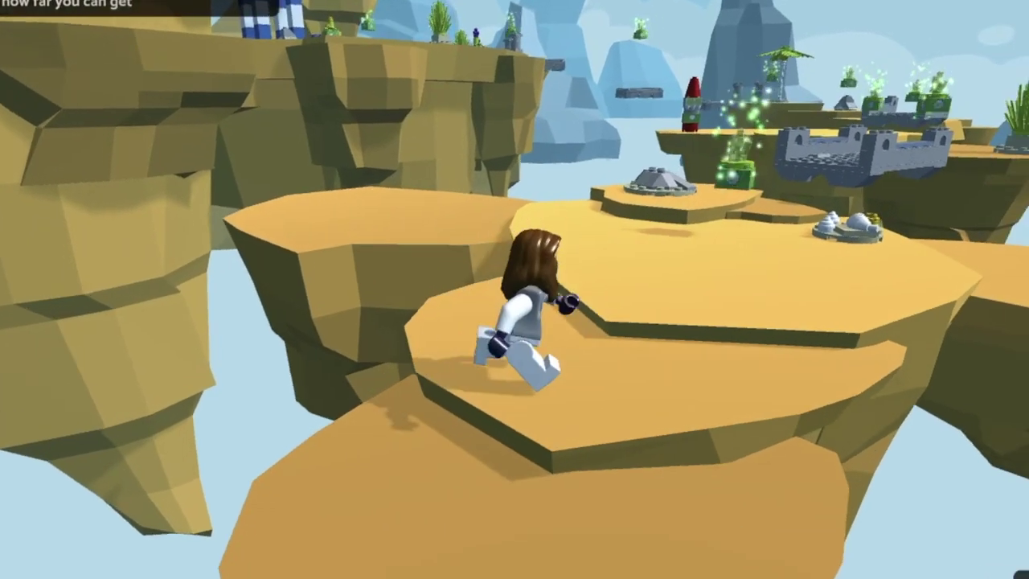
{"action": "key", "text": "w"}
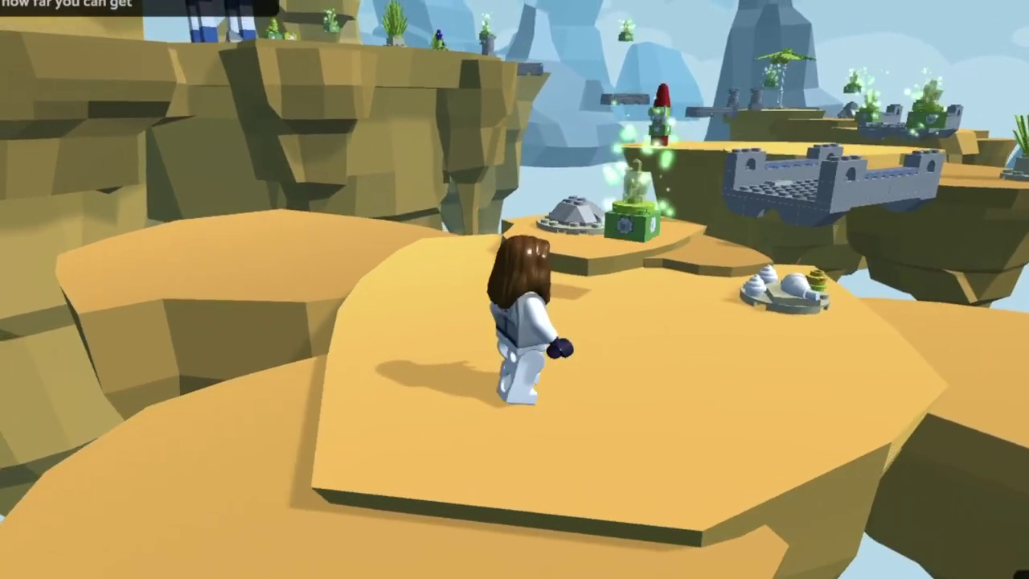
{"action": "key", "text": "w"}
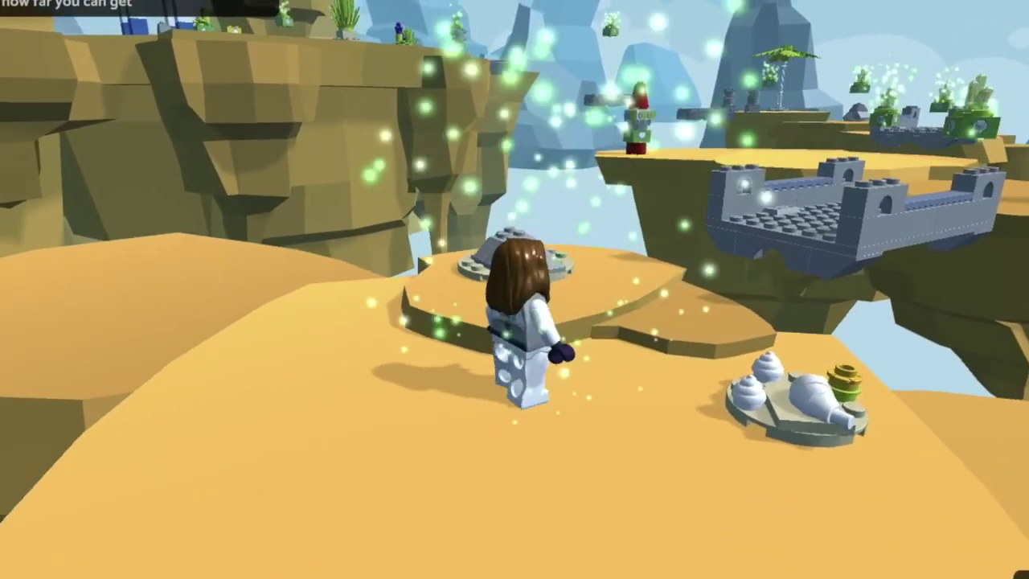
{"action": "key", "text": "w"}
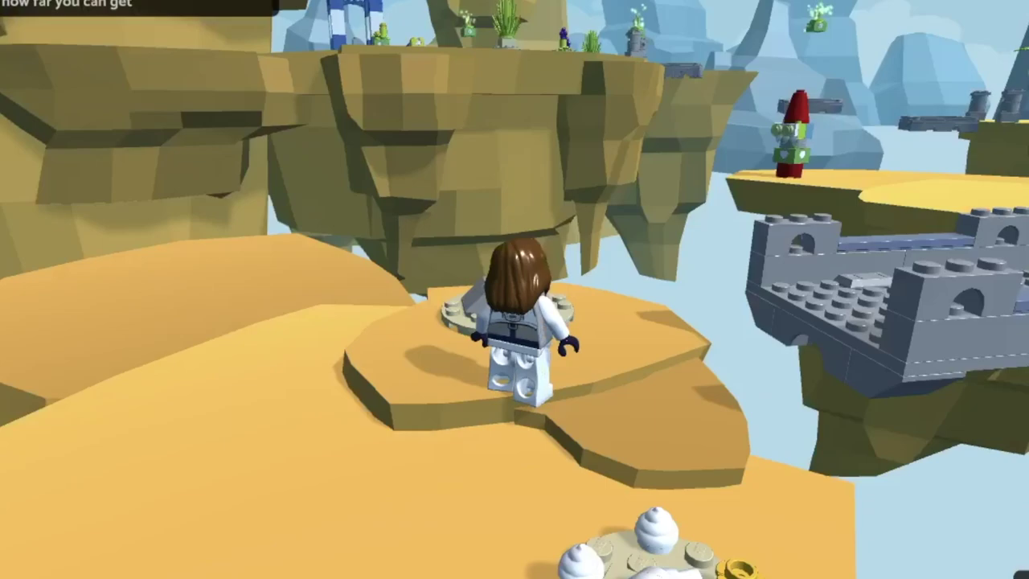
{"action": "key", "text": "w"}
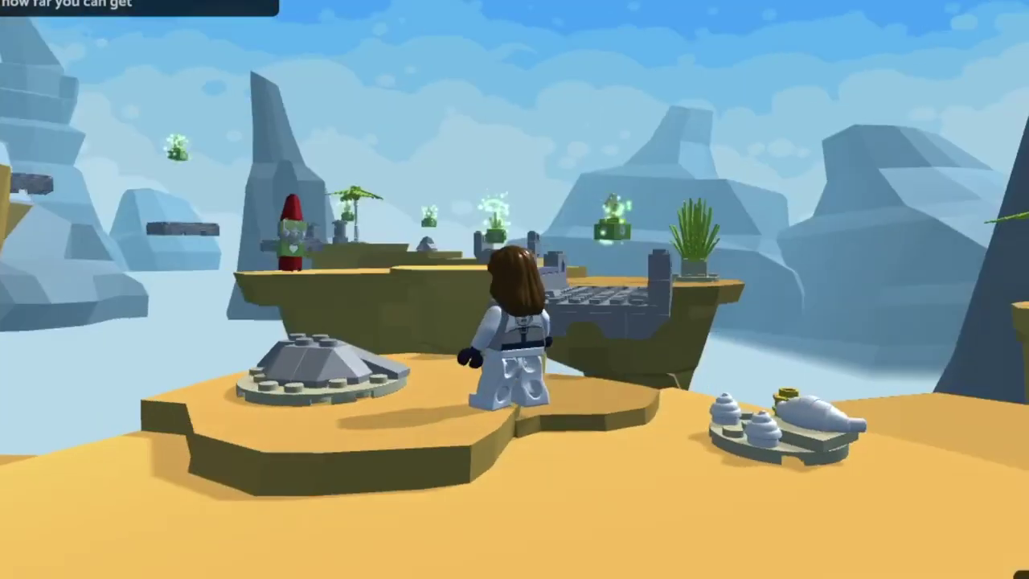
Jump across the grey brick bridge and run left and right across the sand island.
{"action": "key", "text": "w"}
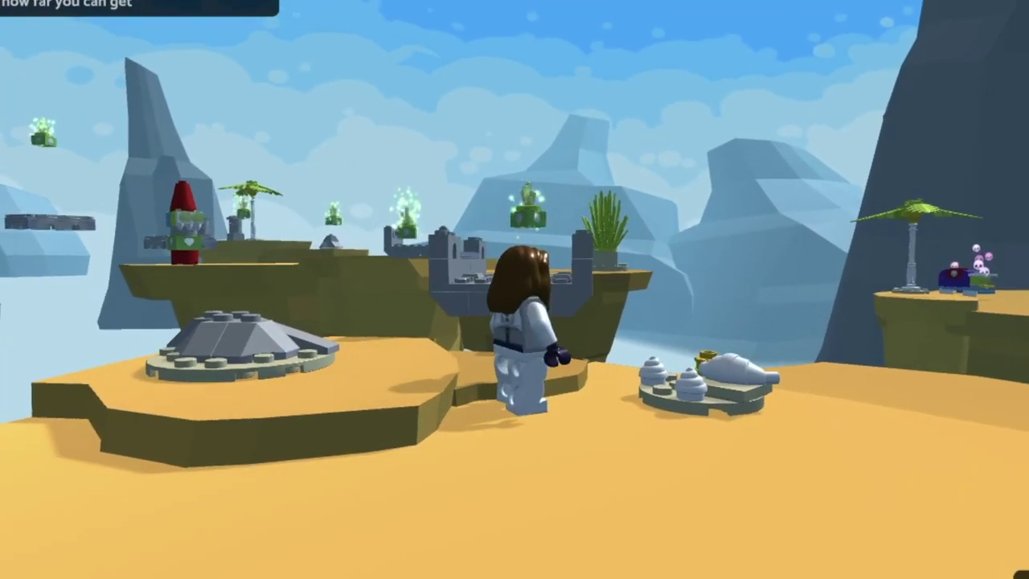
{"action": "key", "text": "space"}
{"action": "key", "text": "w"}
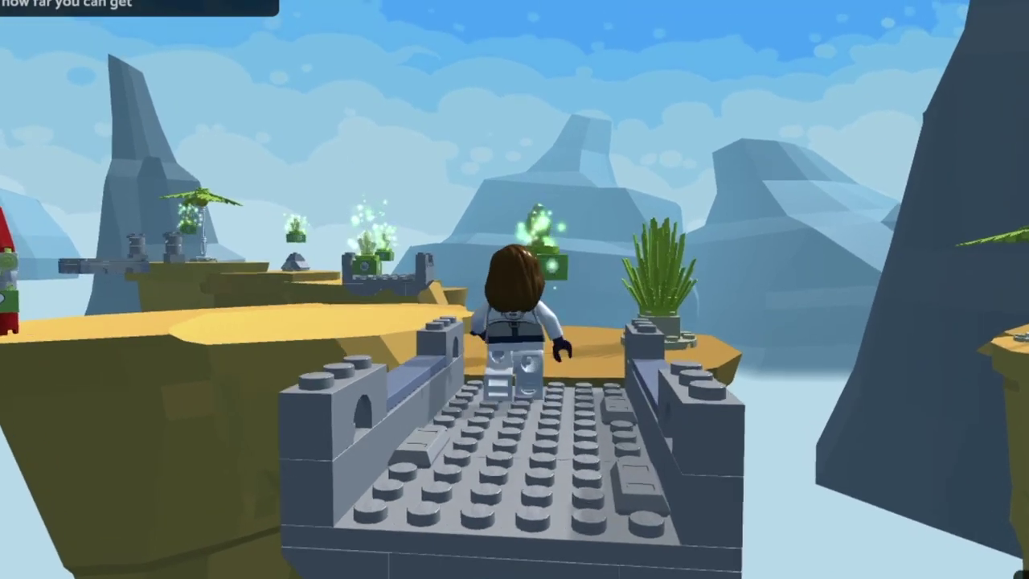
{"action": "key", "text": "a"}
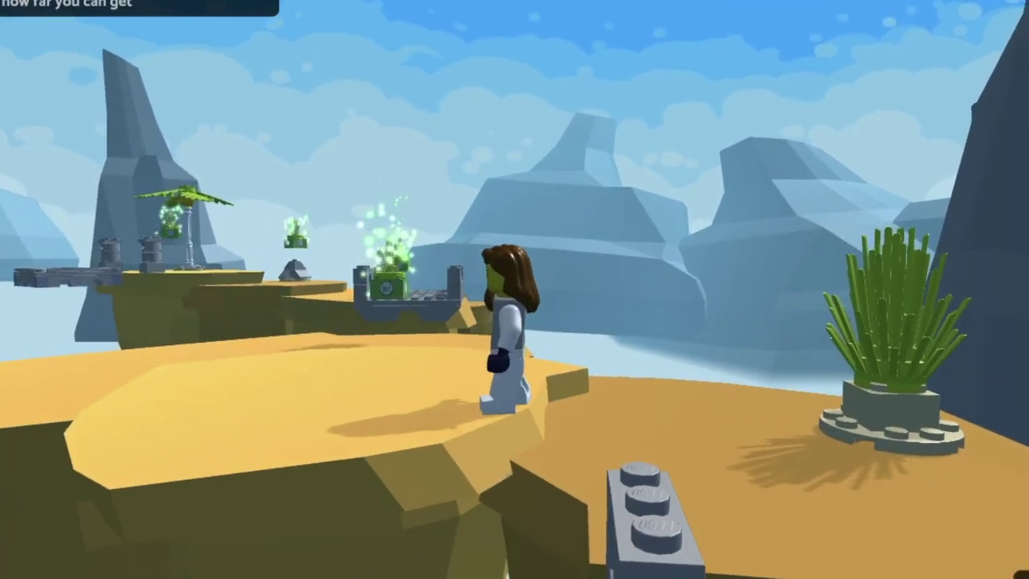
{"action": "key", "text": "w"}
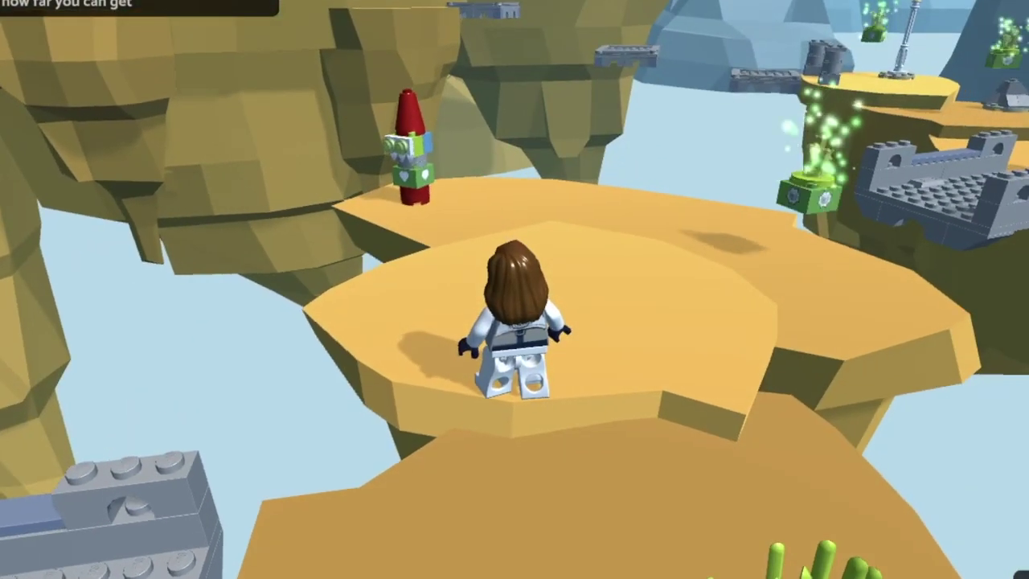
{"action": "key", "text": "d"}
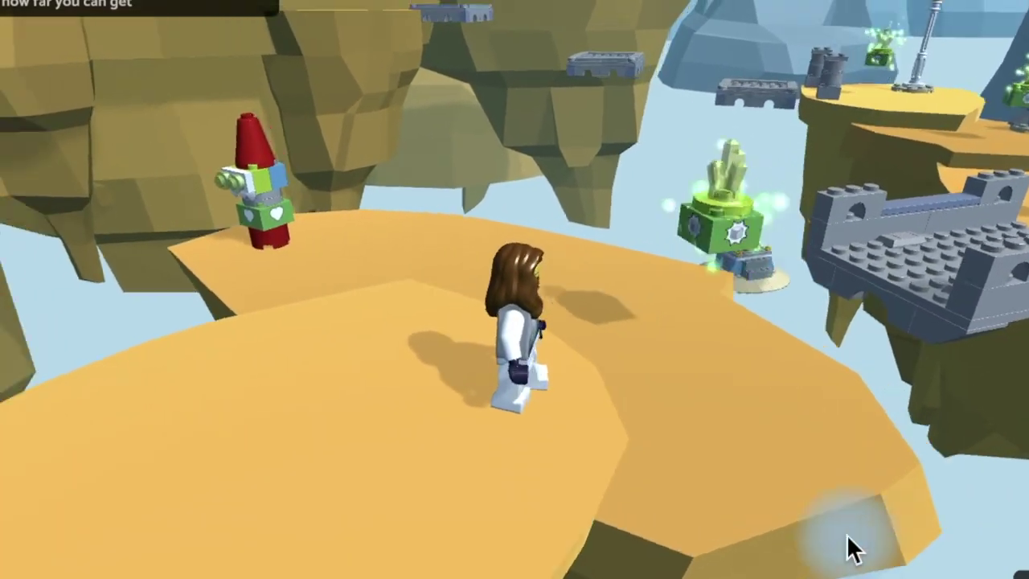
{"action": "right_click_drag", "start_coordinate": [852, 549], "coordinate": [1025, 518]}
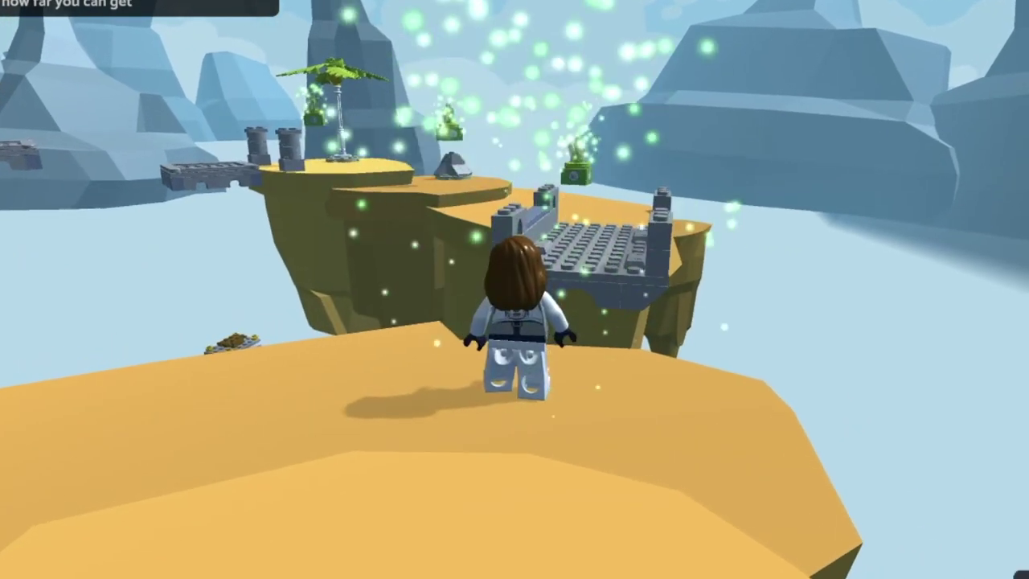
Walk over the grey castle bridge onto the sandy island and up the ledge toward the palm tree.
{"action": "key", "text": "w"}
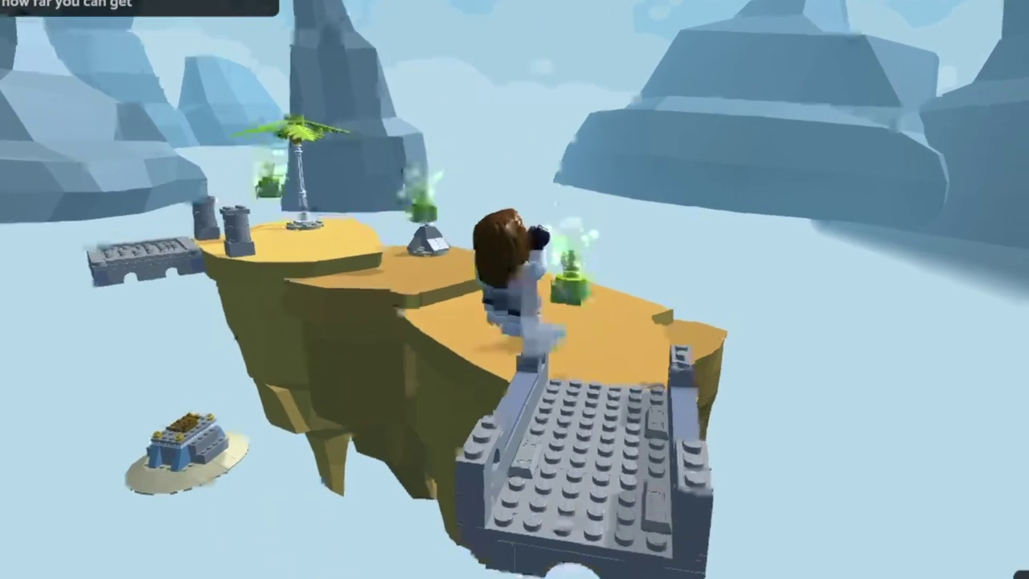
{"action": "key", "text": "w"}
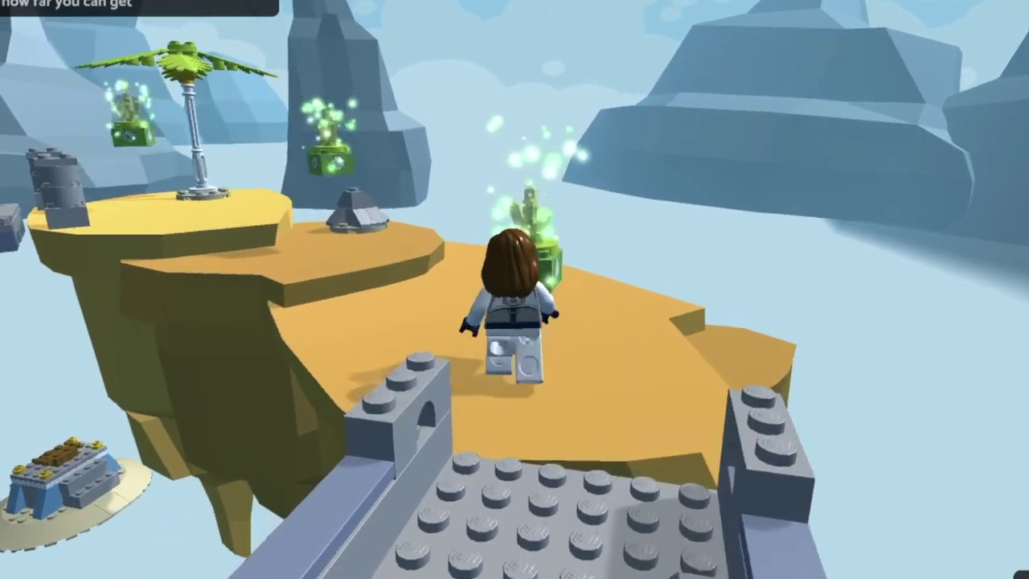
{"action": "key", "text": "a"}
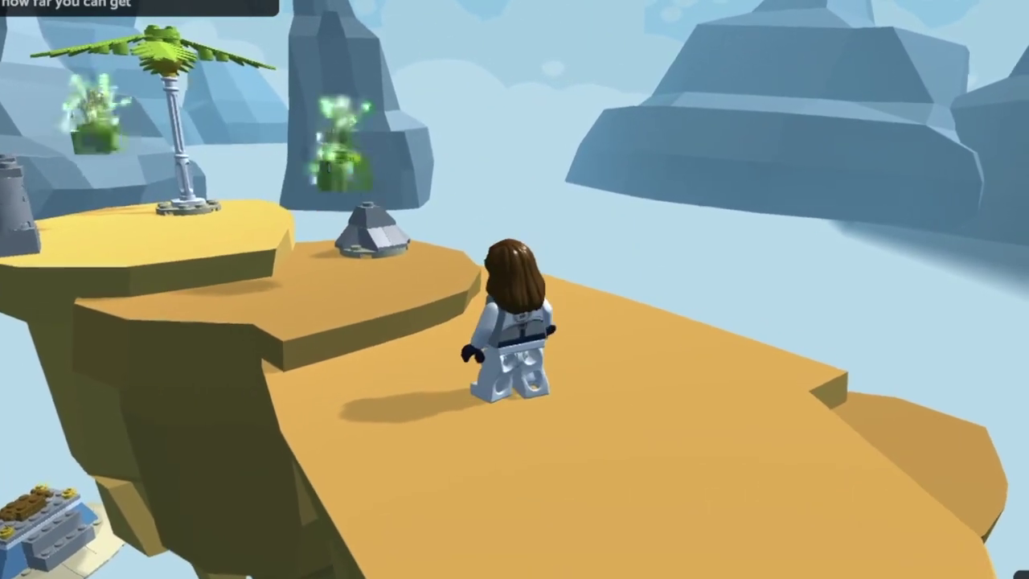
{"action": "left_click", "coordinate": [712, 480]}
{"action": "left_click_drag", "start_coordinate": [711, 481], "coordinate": [728, 572]}
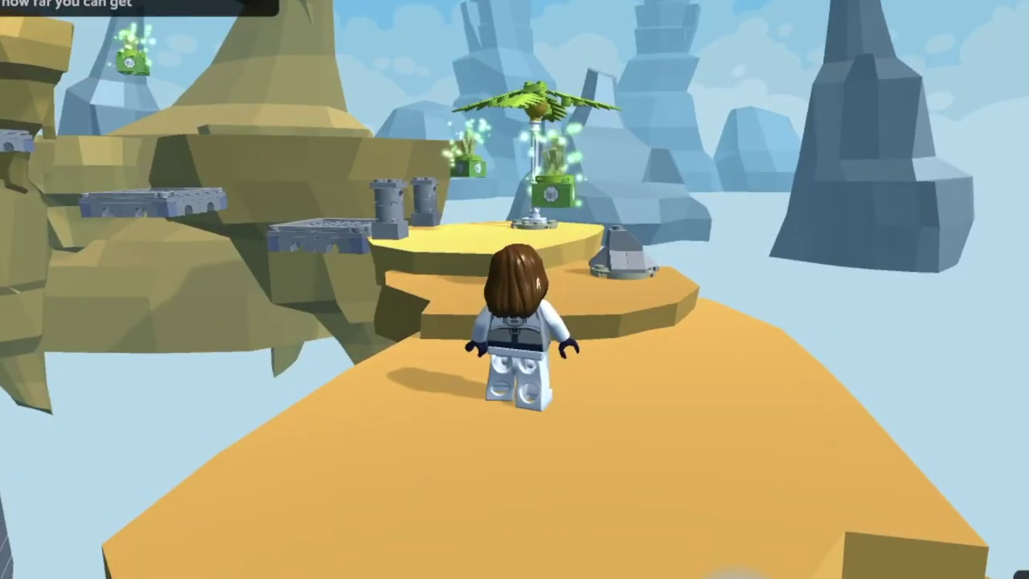
{"action": "key", "text": "w"}
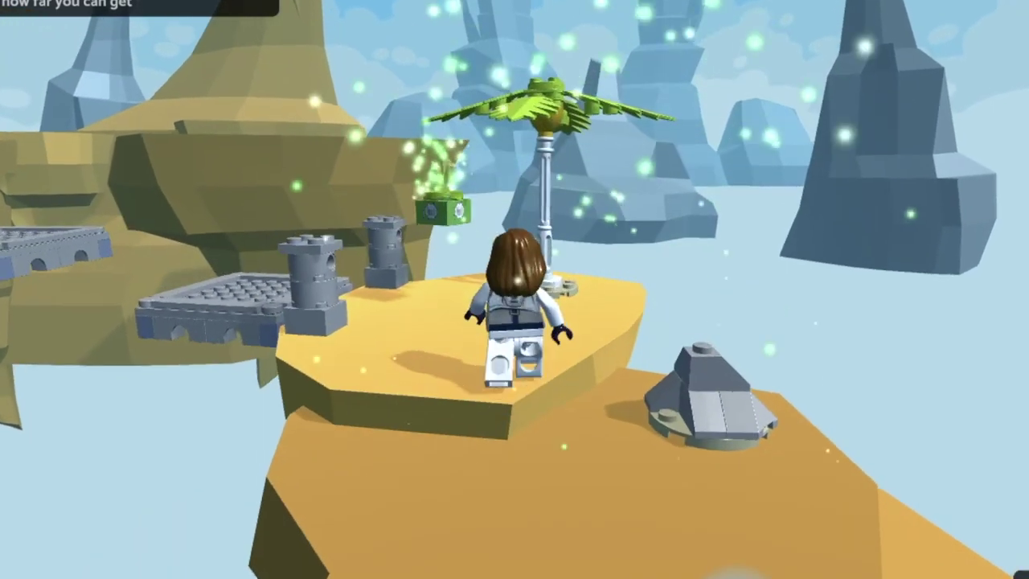
{"action": "key", "text": "w"}
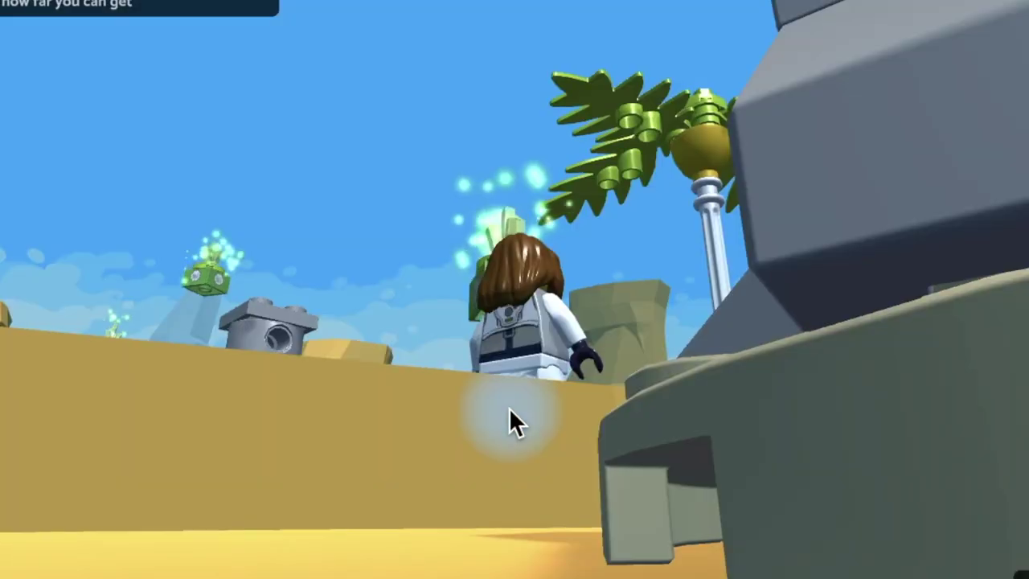
Collect the green crate by the palm tree and jump onto the floating grey platform.
{"action": "mouse_move", "coordinate": [510, 420]}
{"action": "left_mouse_down"}
{"action": "mouse_move", "coordinate": [743, 300]}
{"action": "mouse_move", "coordinate": [533, 450]}
{"action": "mouse_move", "coordinate": [271, 391]}
{"action": "mouse_move", "coordinate": [120, 386]}
{"action": "left_mouse_up"}
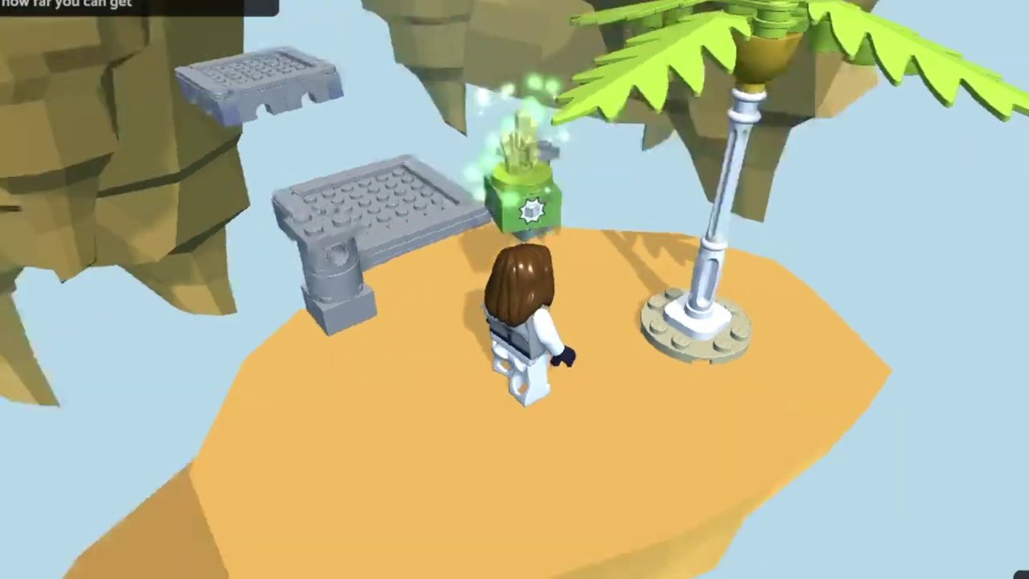
{"action": "key", "text": "w"}
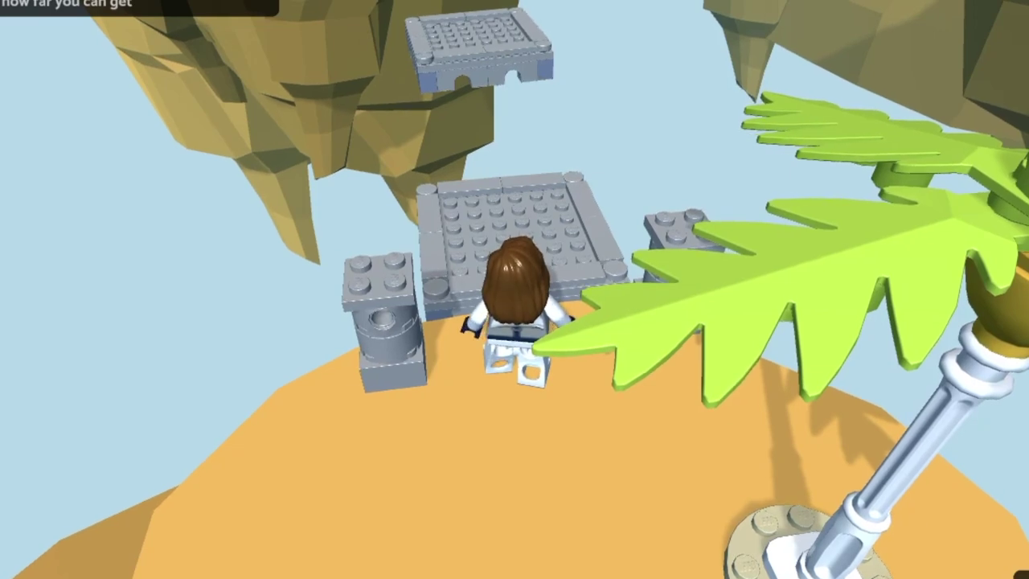
{"action": "key", "text": "w"}
{"action": "key", "text": "space"}
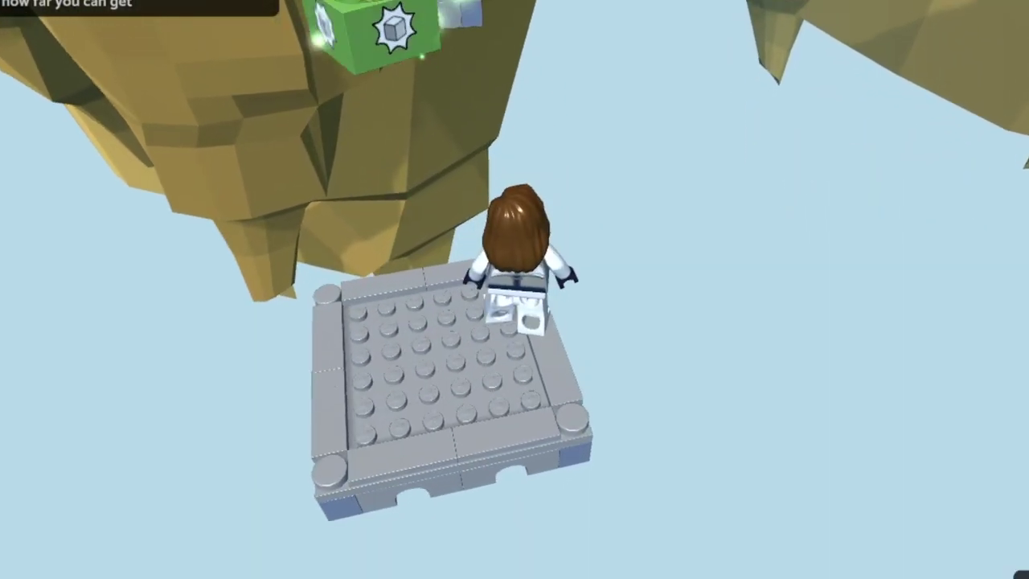
{"action": "key", "text": "a"}
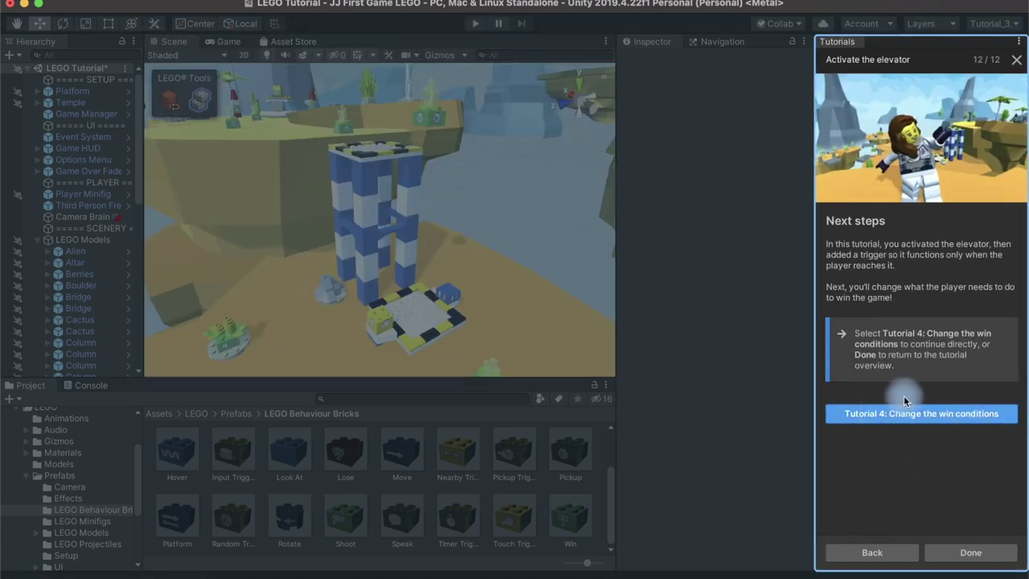
Mark the elevator tutorial Done, pick 'Change the win conditions', and save the modified scene.
{"action": "left_click", "coordinate": [965, 553]}
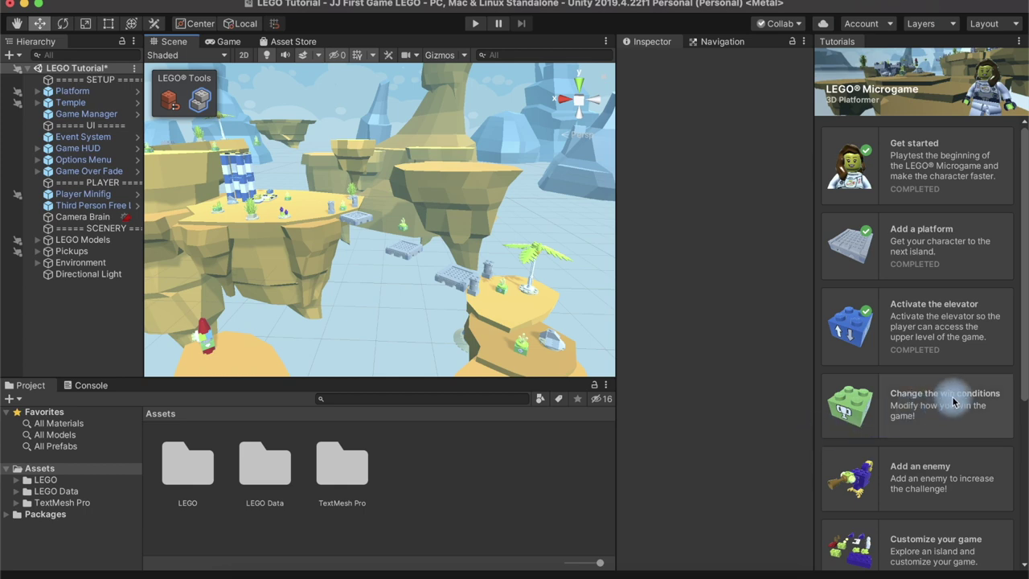
{"action": "left_click", "coordinate": [929, 411]}
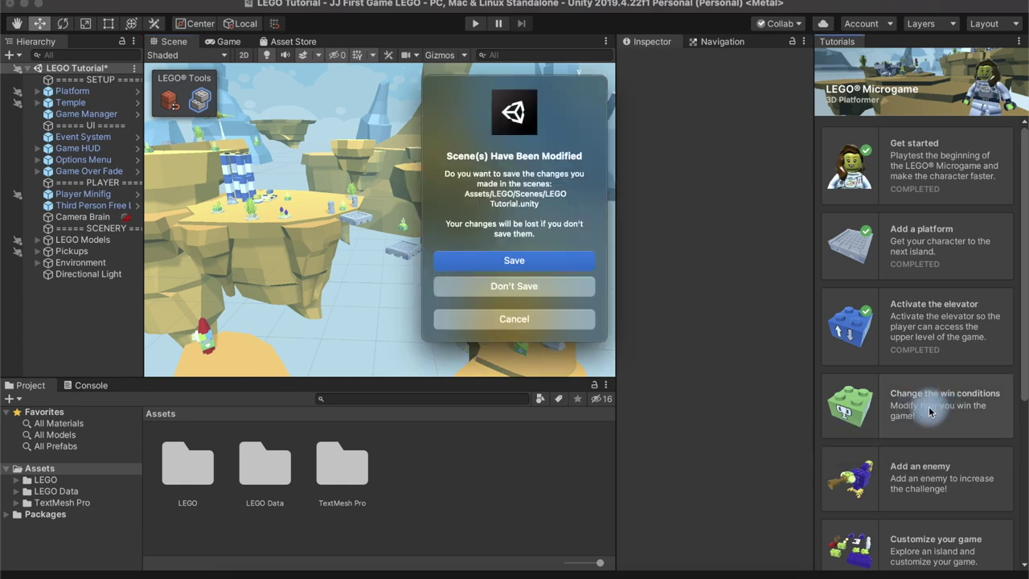
{"action": "left_click", "coordinate": [520, 262]}
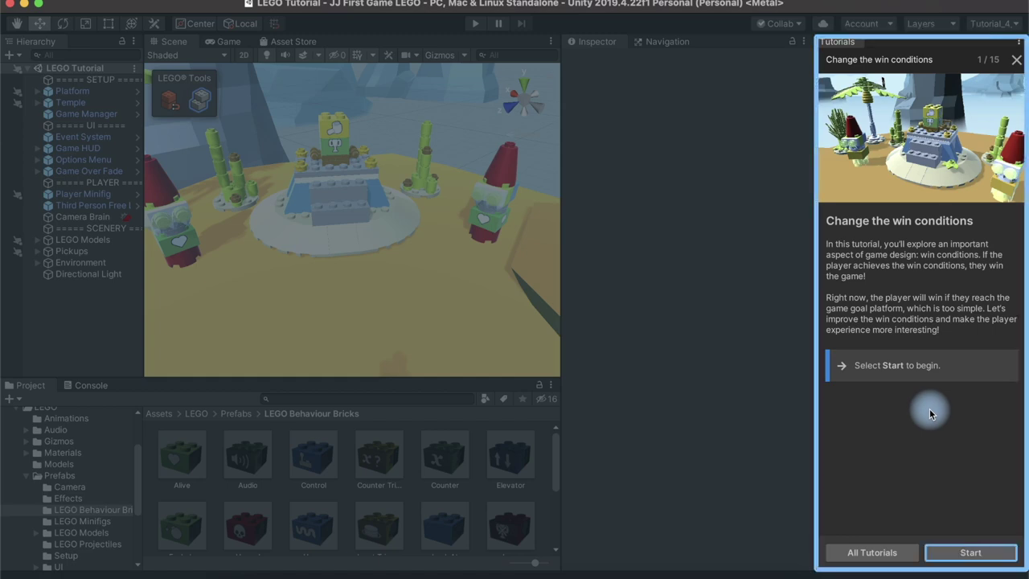
Start the win-conditions tutorial and select the green trophy brick to show its Win Action.
{"action": "left_click", "coordinate": [961, 550]}
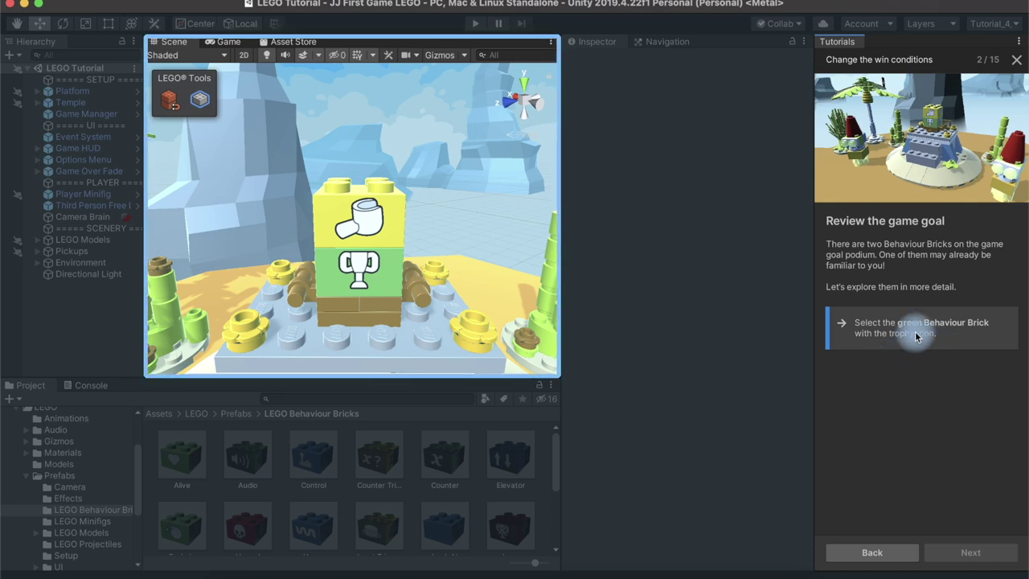
{"action": "left_click", "coordinate": [355, 279]}
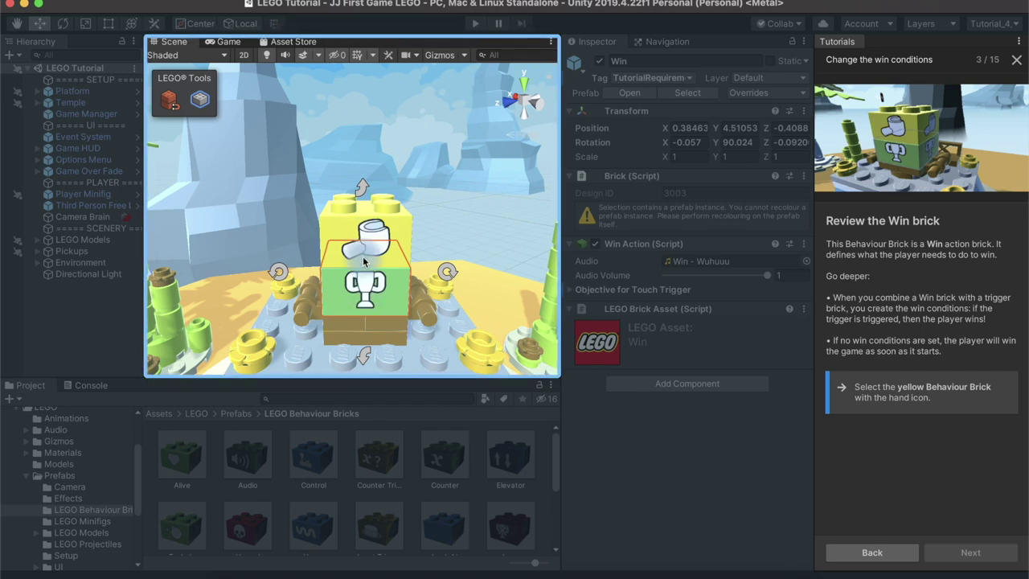
Inspect the yellow Touch Trigger brick and advance to 'Delete the Touch Trigger brick'.
{"action": "left_click", "coordinate": [359, 227]}
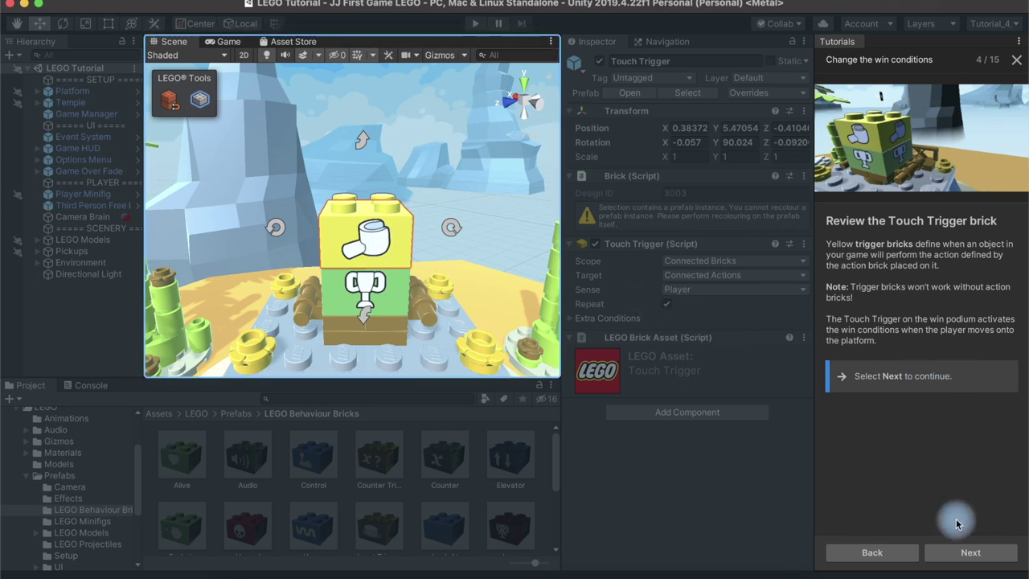
{"action": "left_click", "coordinate": [964, 551]}
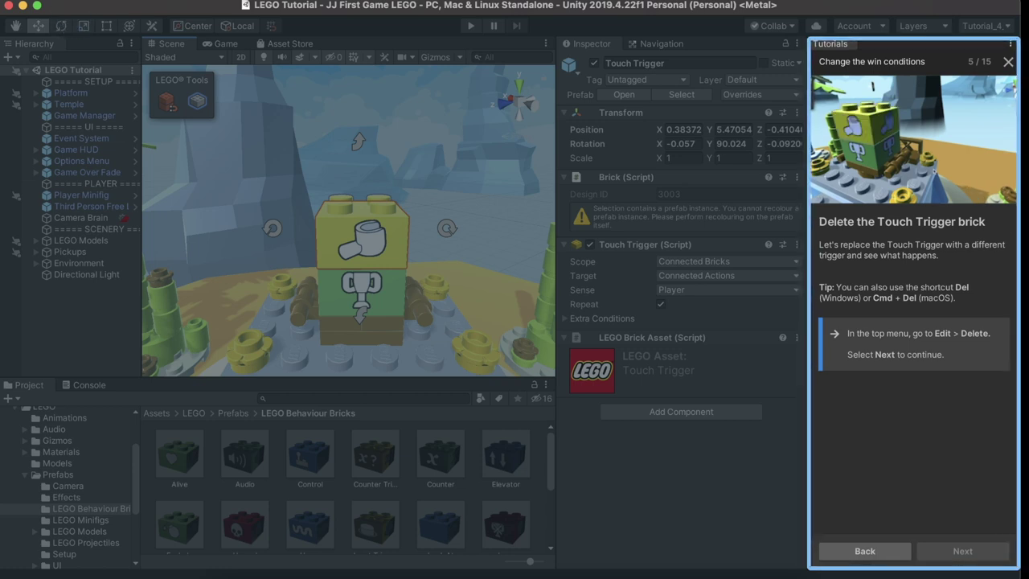
Delete the Touch Trigger brick via Edit > Delete and advance to 'Add a Pickup Trigger'.
{"action": "left_click", "coordinate": [104, 0]}
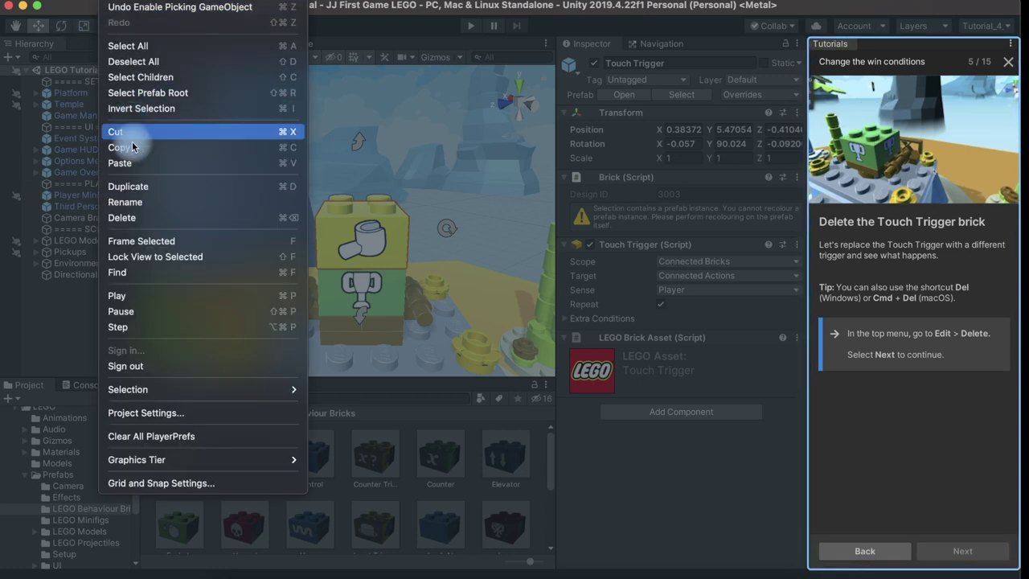
{"action": "left_click", "coordinate": [135, 223]}
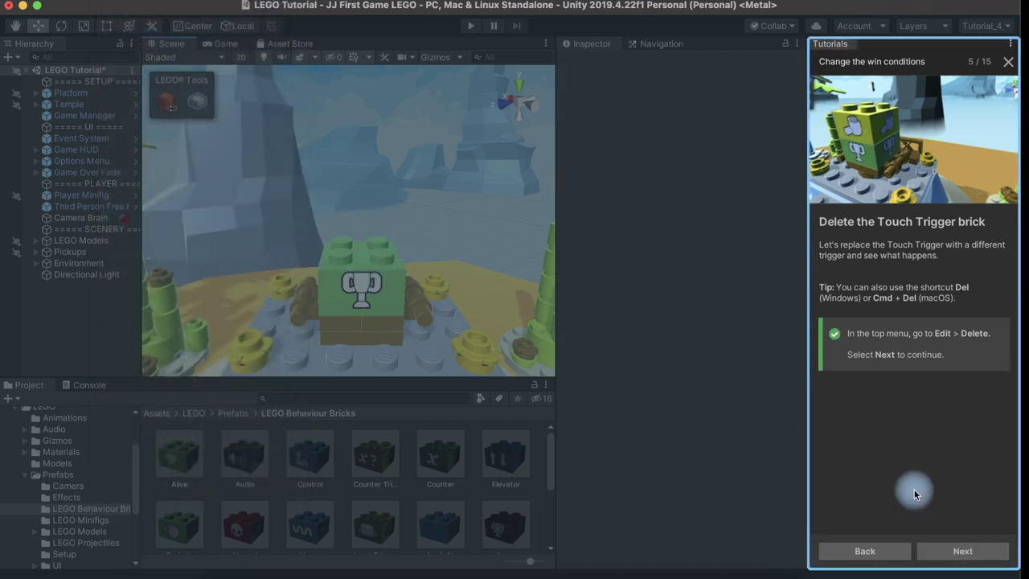
{"action": "left_click", "coordinate": [956, 550]}
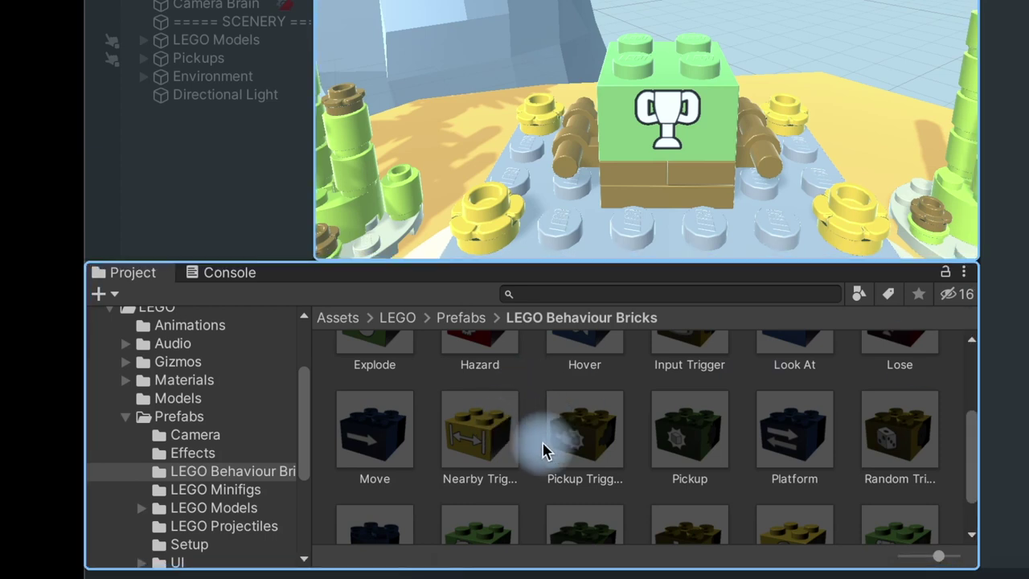
Drag a Pickup Trigger from LEGO Behaviour Bricks and connect it on top of the Win brick.
{"action": "scroll", "coordinate": [543, 450], "scroll_direction": "up", "scroll_amount": 2}
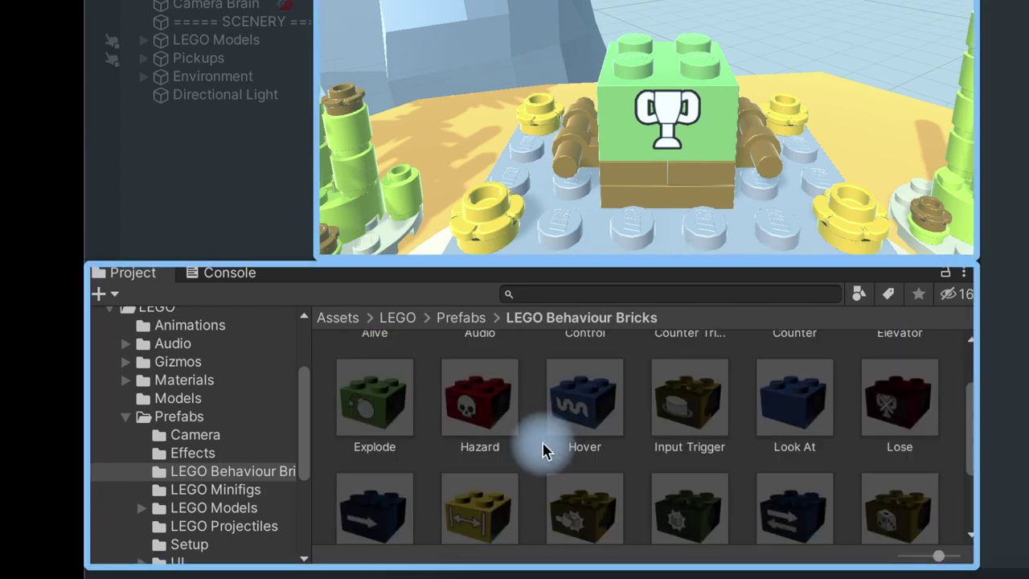
{"action": "scroll", "coordinate": [585, 431], "scroll_direction": "up", "scroll_amount": 2}
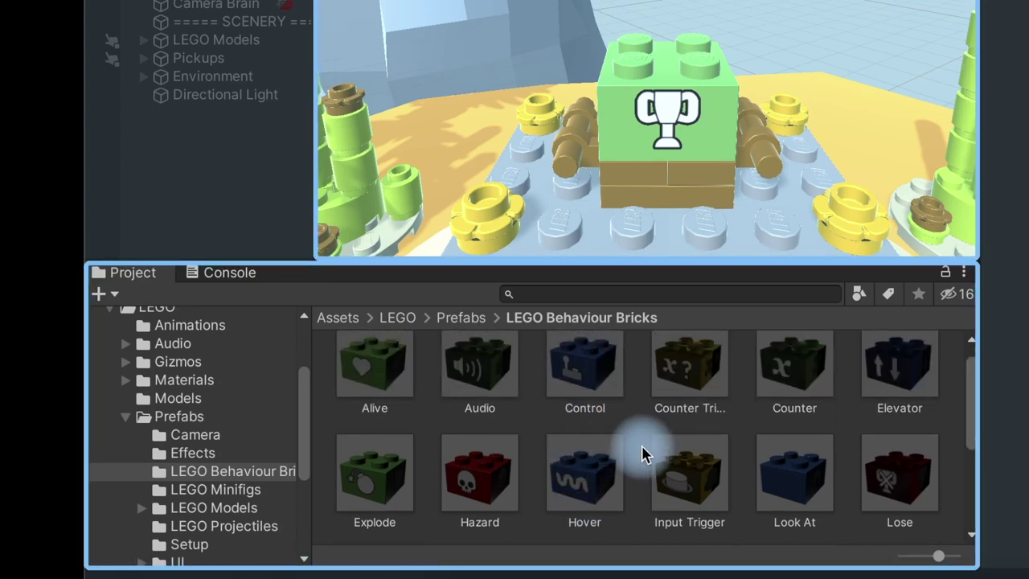
{"action": "scroll", "coordinate": [643, 454], "scroll_direction": "down", "scroll_amount": 2}
{"action": "scroll", "coordinate": [647, 458], "scroll_direction": "down", "scroll_amount": 2}
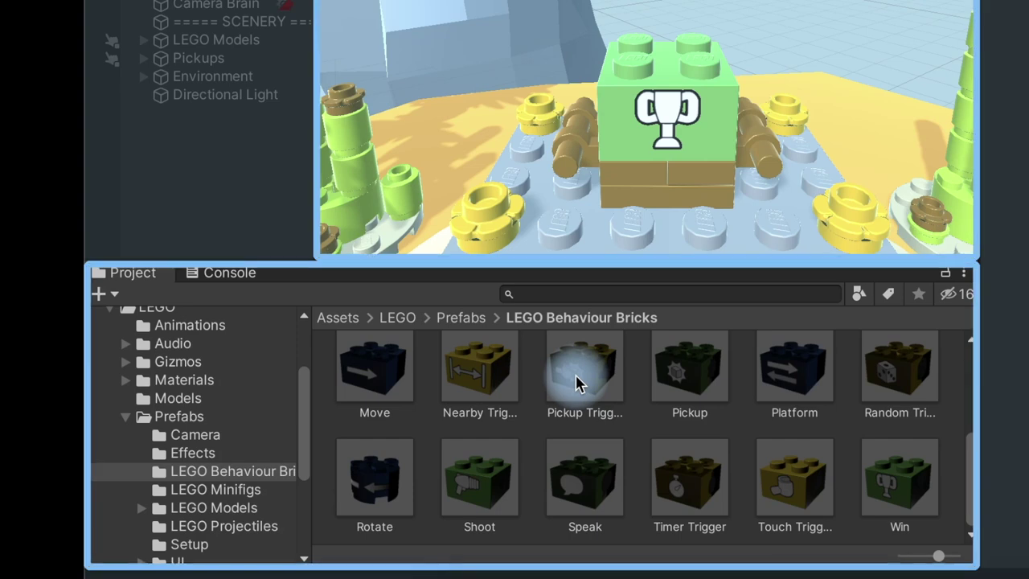
{"action": "mouse_move", "coordinate": [575, 383]}
{"action": "left_mouse_down"}
{"action": "mouse_move", "coordinate": [609, 249]}
{"action": "mouse_move", "coordinate": [334, 253]}
{"action": "left_mouse_up"}
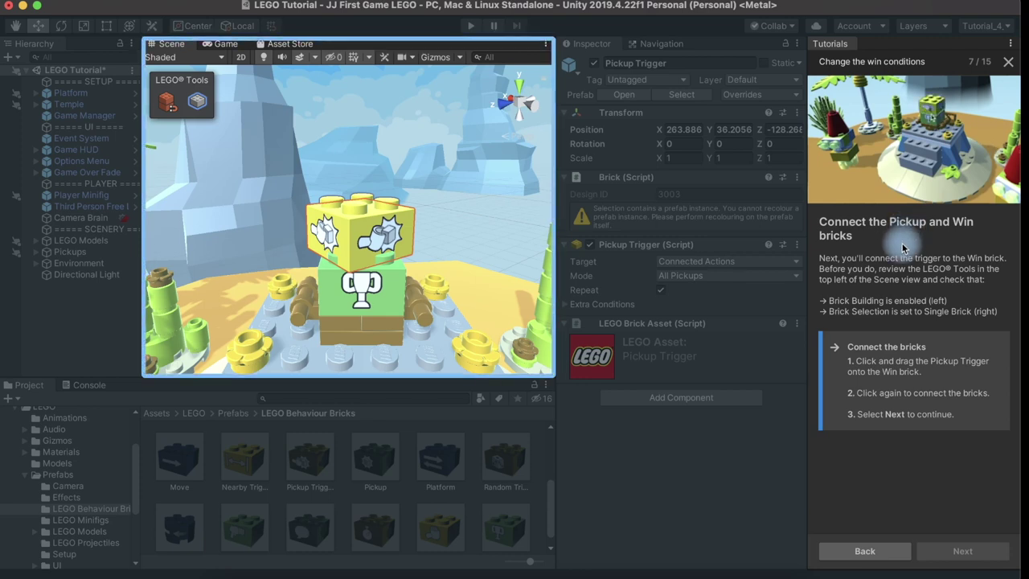
{"action": "left_click_drag", "start_coordinate": [365, 241], "coordinate": [349, 243]}
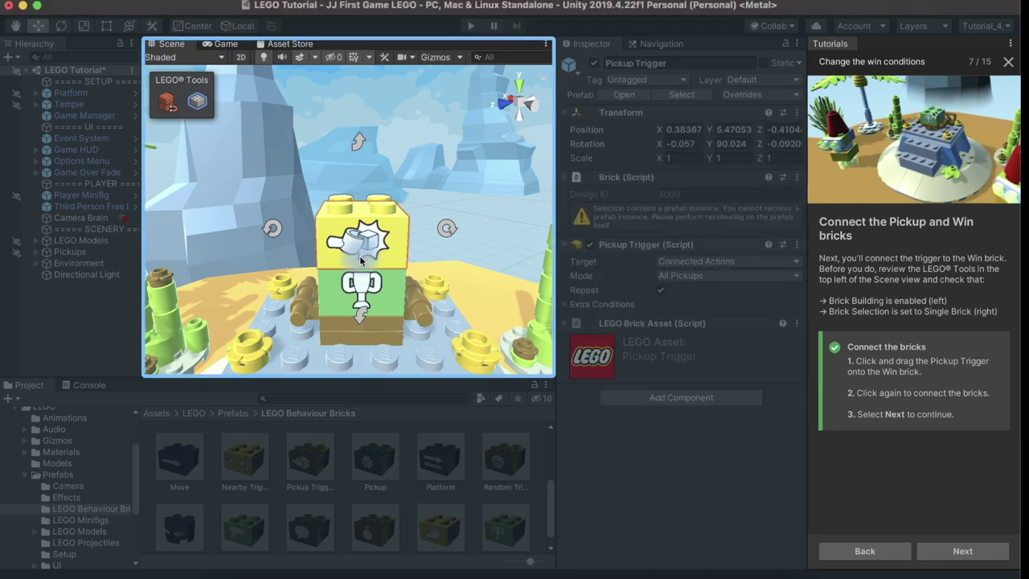
Playtest the level in Play Mode, then advance to 'Change the instruction text'.
{"action": "left_click", "coordinate": [977, 545]}
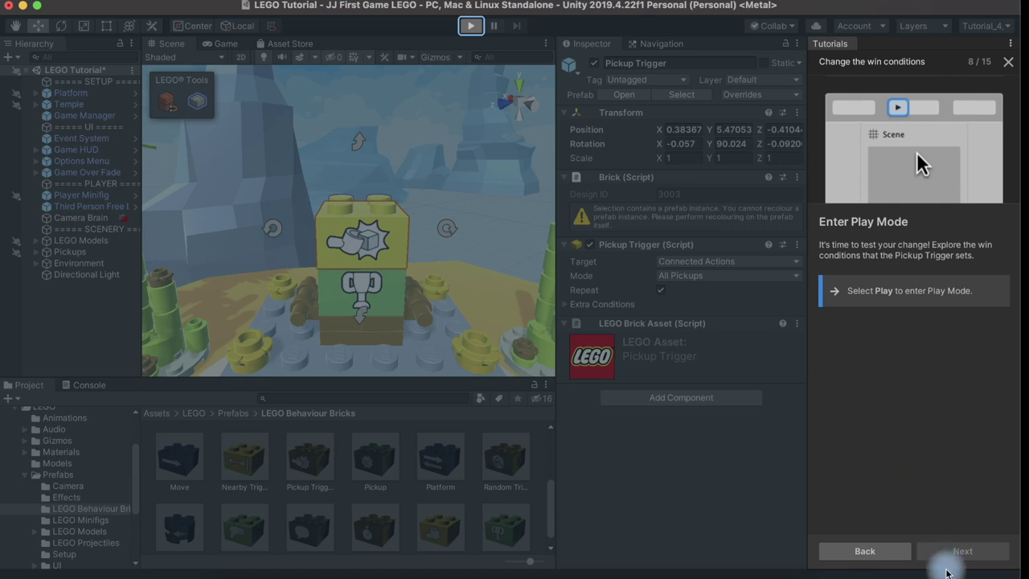
{"action": "key", "text": "super+p"}
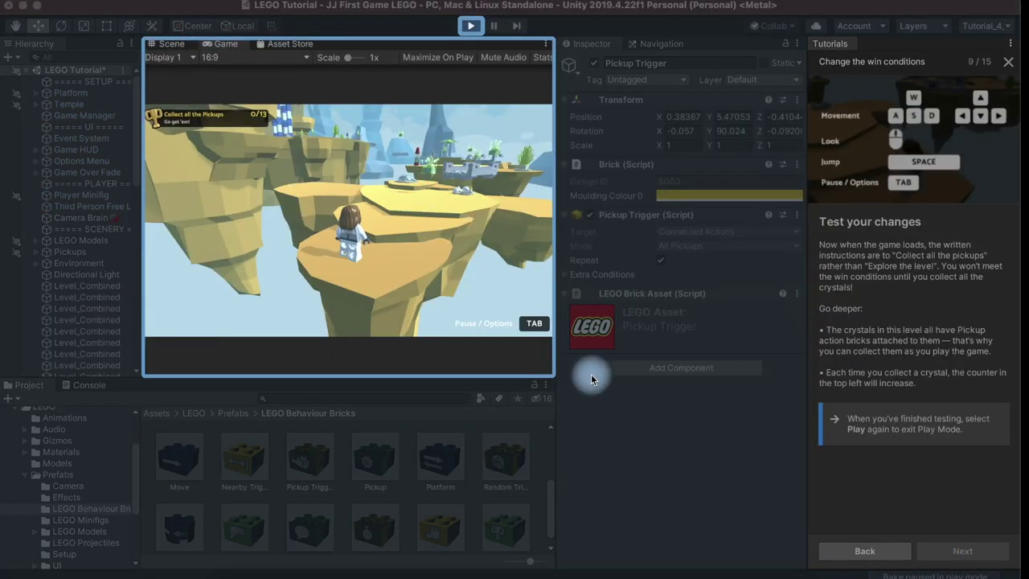
{"action": "left_click", "coordinate": [470, 25]}
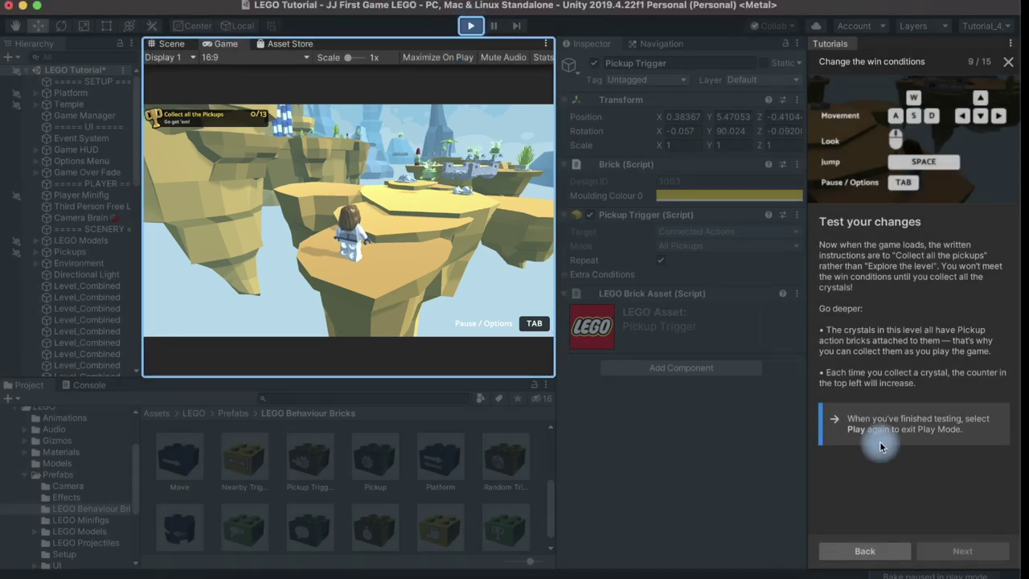
{"action": "left_click", "coordinate": [953, 548]}
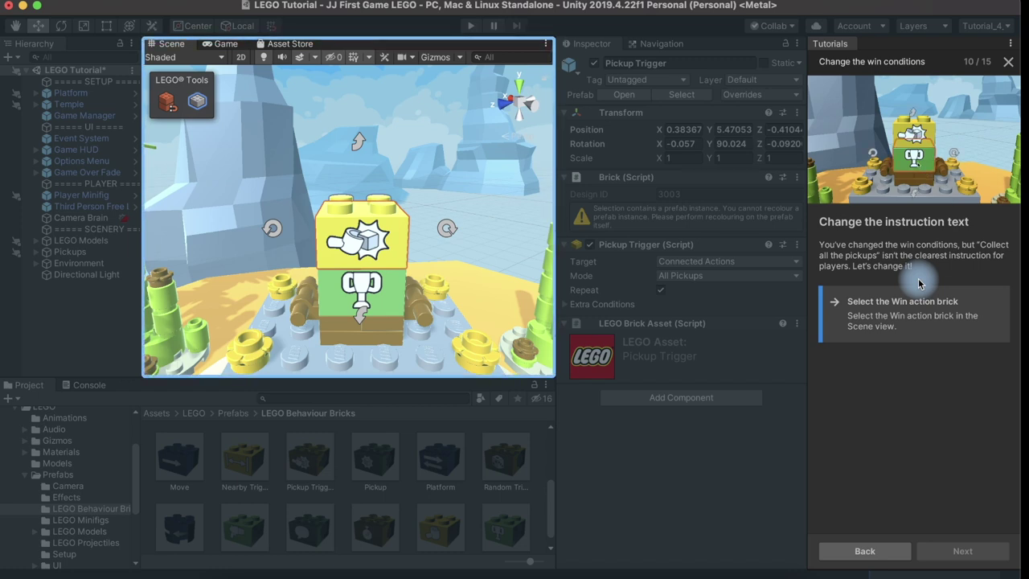
Select the Win brick and expand its Objective for Pickup Trigger settings.
{"action": "left_click", "coordinate": [379, 296]}
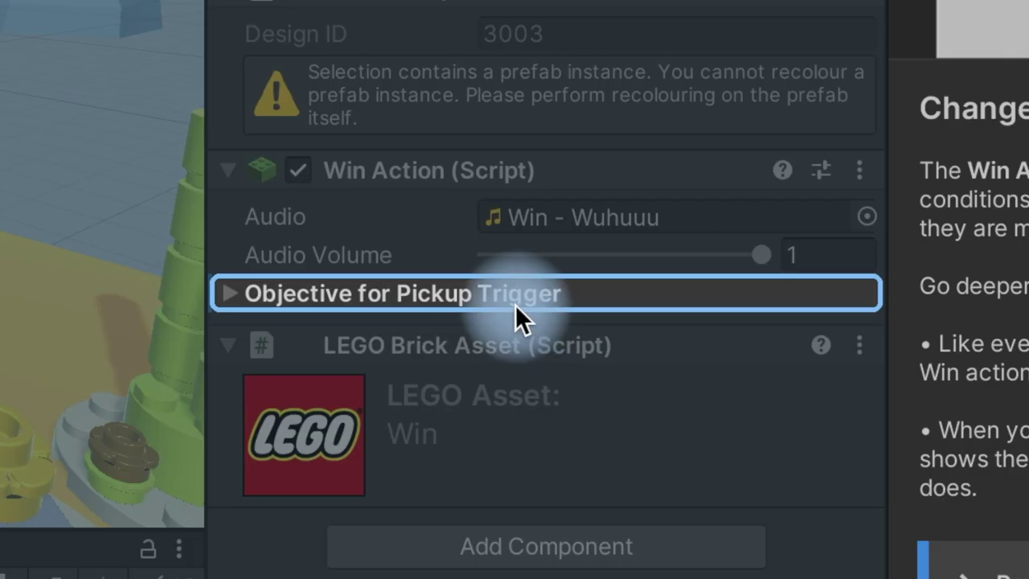
{"action": "left_click", "coordinate": [461, 295]}
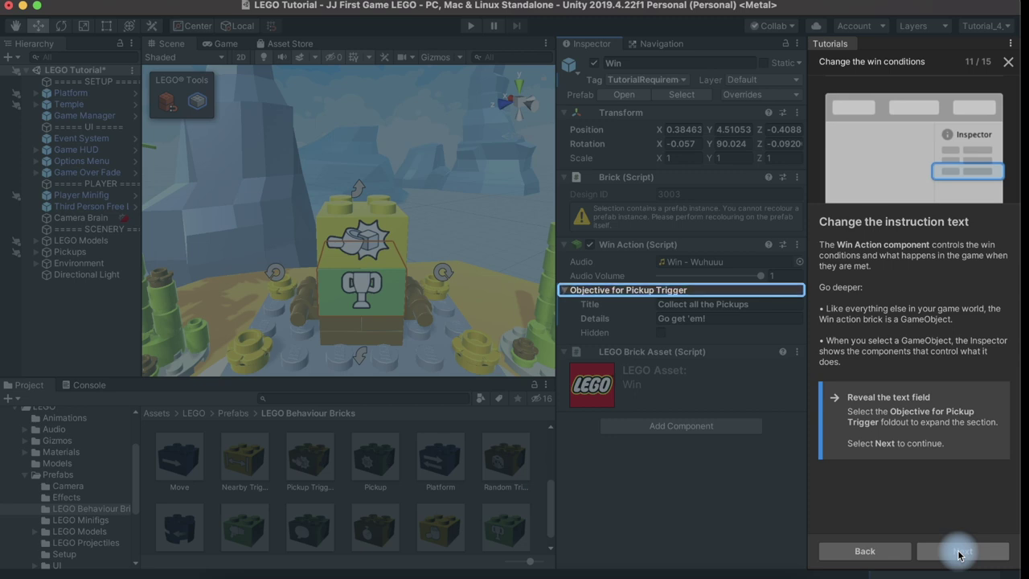
{"action": "left_click", "coordinate": [958, 553]}
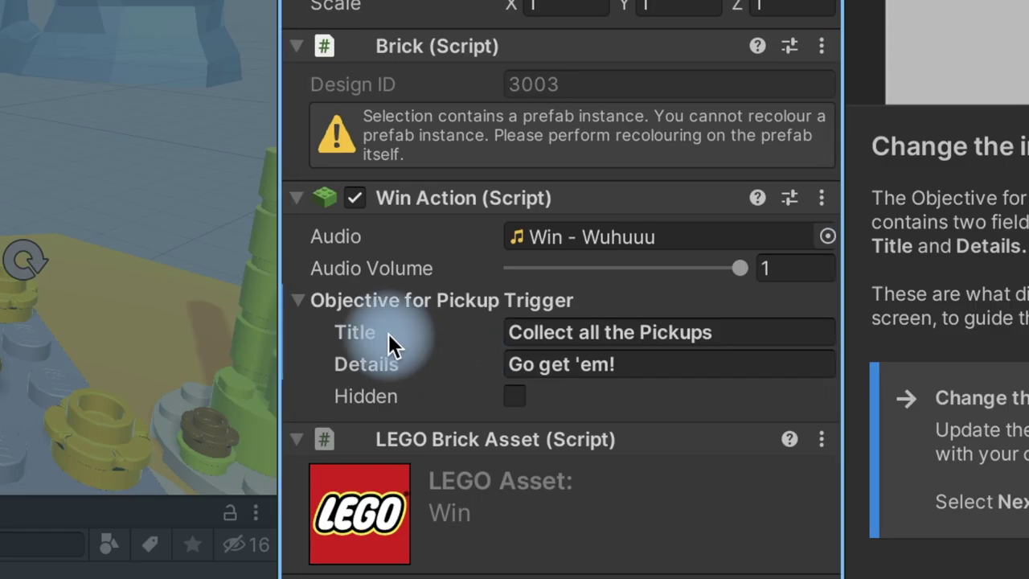
Set the objective Title to 'Collect!' and Details to 'Go Go Go'.
{"action": "left_click", "coordinate": [601, 332]}
{"action": "key", "text": "BackSpace"}
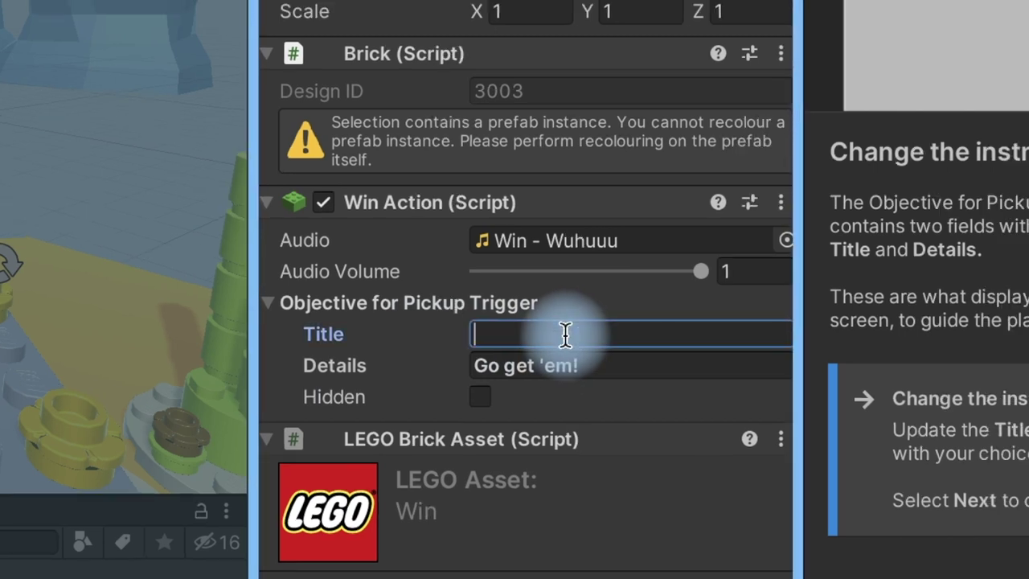
{"action": "type", "text": "Collect!"}
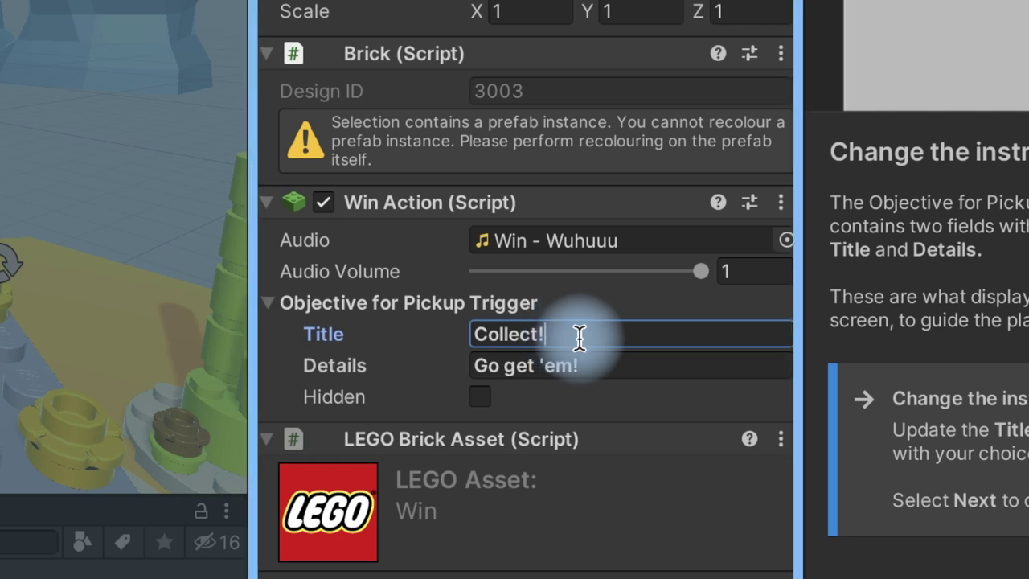
{"action": "left_click", "coordinate": [596, 365]}
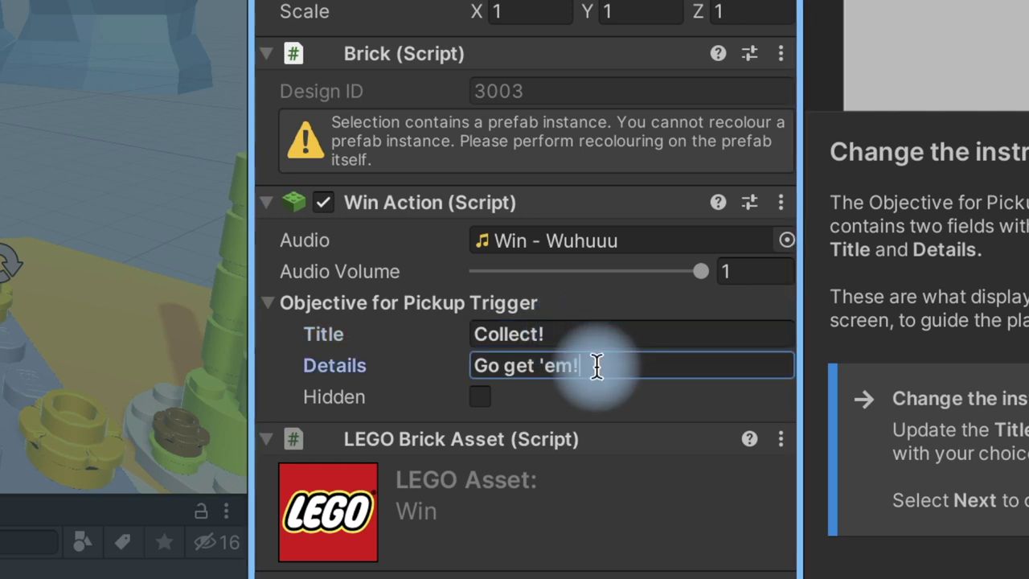
{"action": "type", "text": "Goo"}
{"action": "key", "text": "BackSpace"}
{"action": "type", "text": "Go Go"}
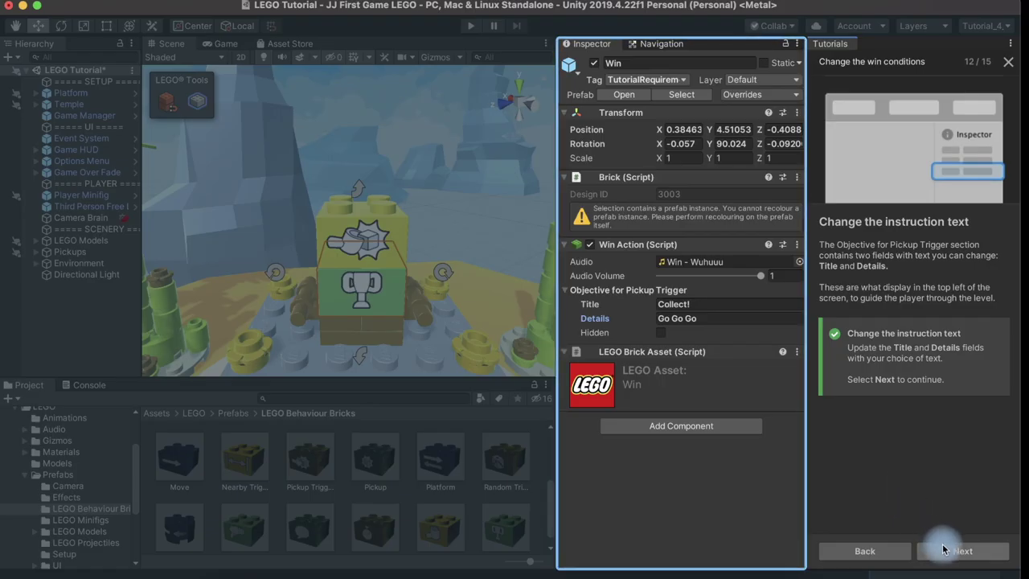
{"action": "left_click", "coordinate": [948, 550]}
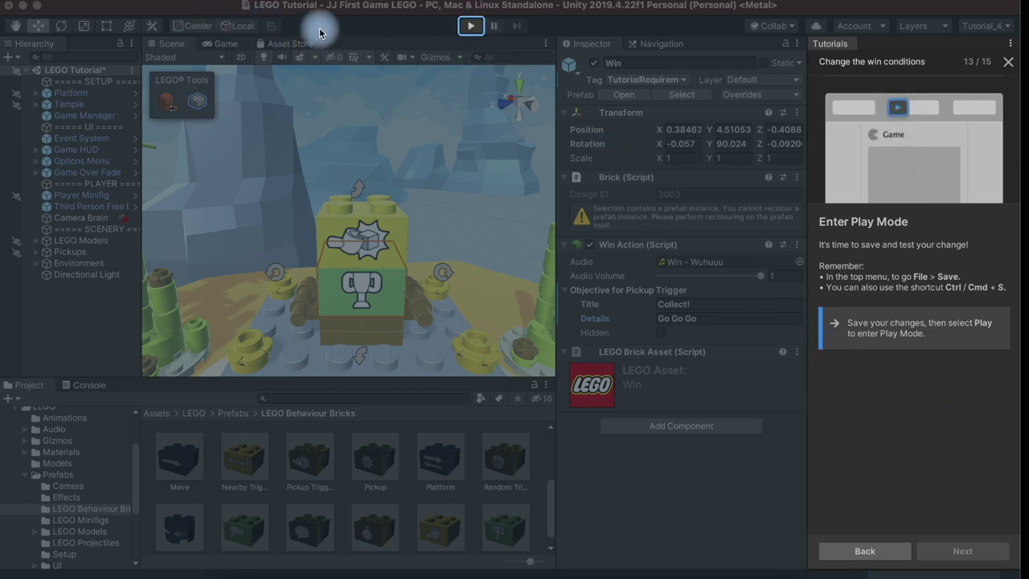
Save the scene with File > Save and run the game to show the Collect! objective.
{"action": "left_click", "coordinate": [83, 1]}
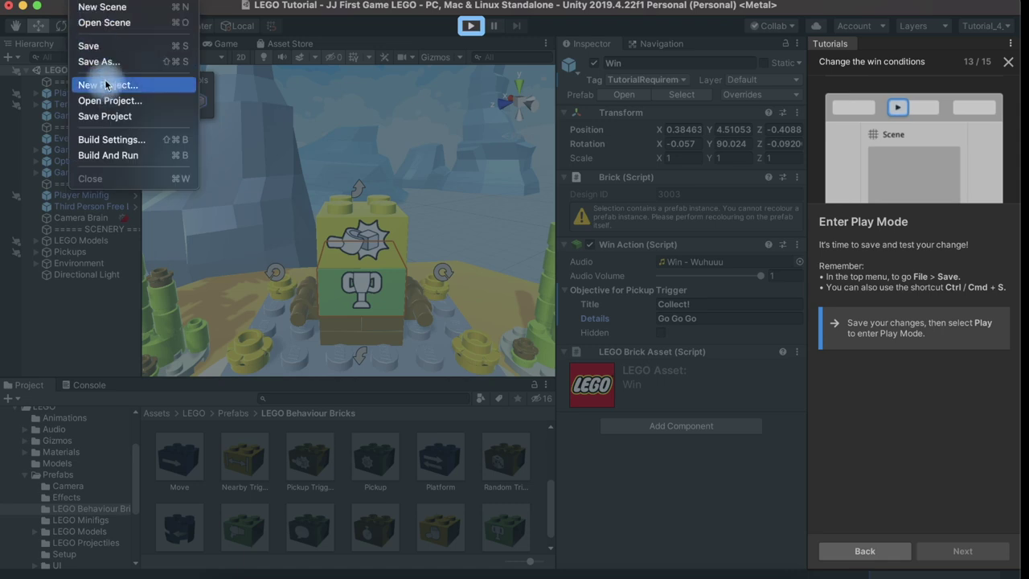
{"action": "left_click", "coordinate": [88, 46]}
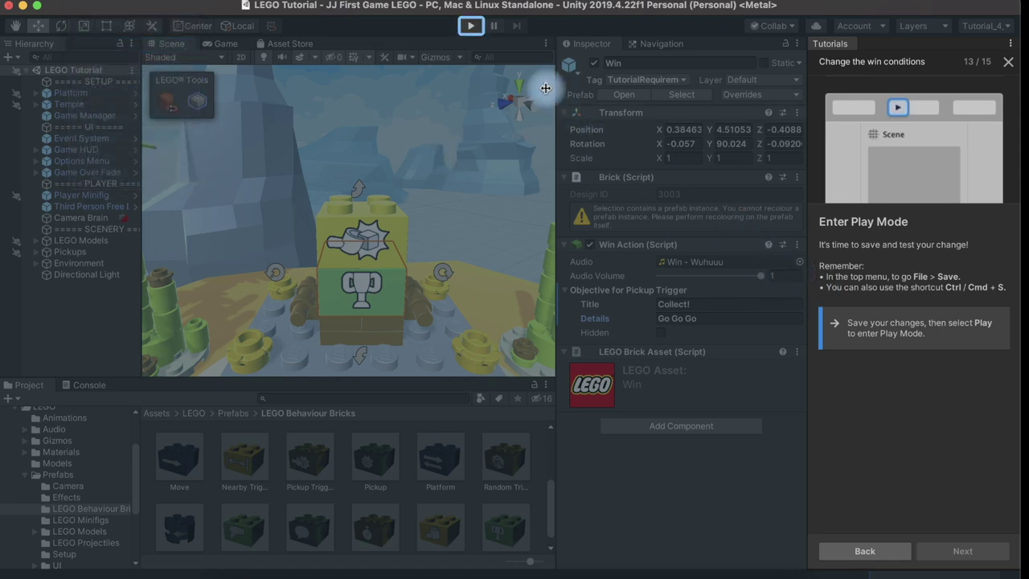
{"action": "left_click", "coordinate": [470, 26]}
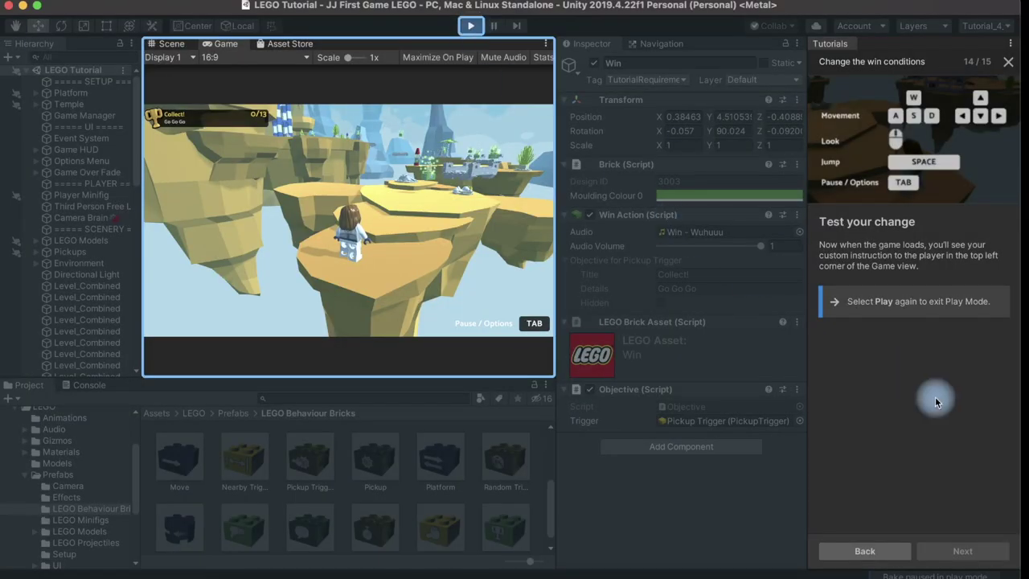
Exit Play Mode, finish the win-conditions tutorial, and open Tutorial 5: Add an Enemy.
{"action": "key", "text": "super+p"}
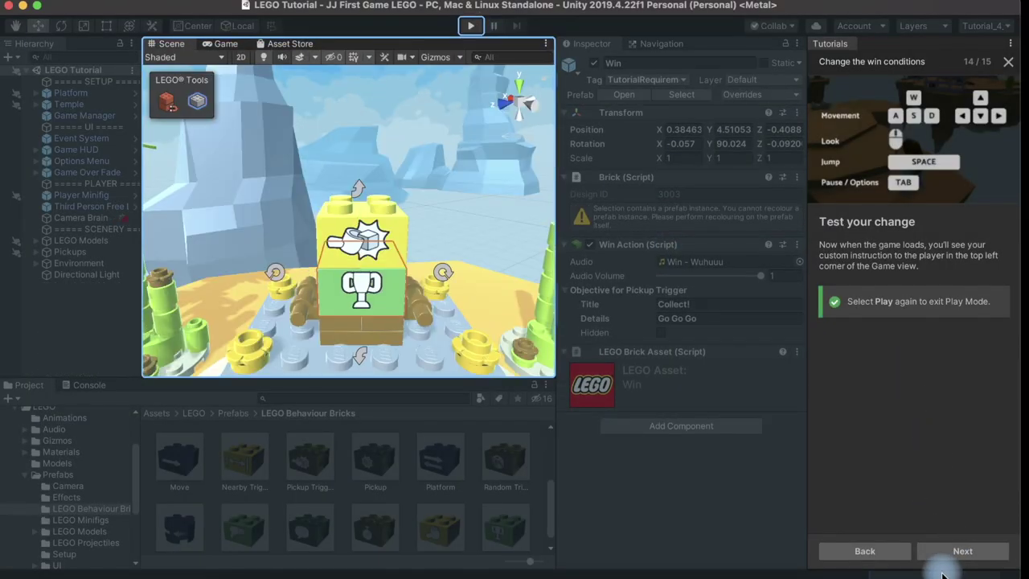
{"action": "left_click", "coordinate": [940, 551]}
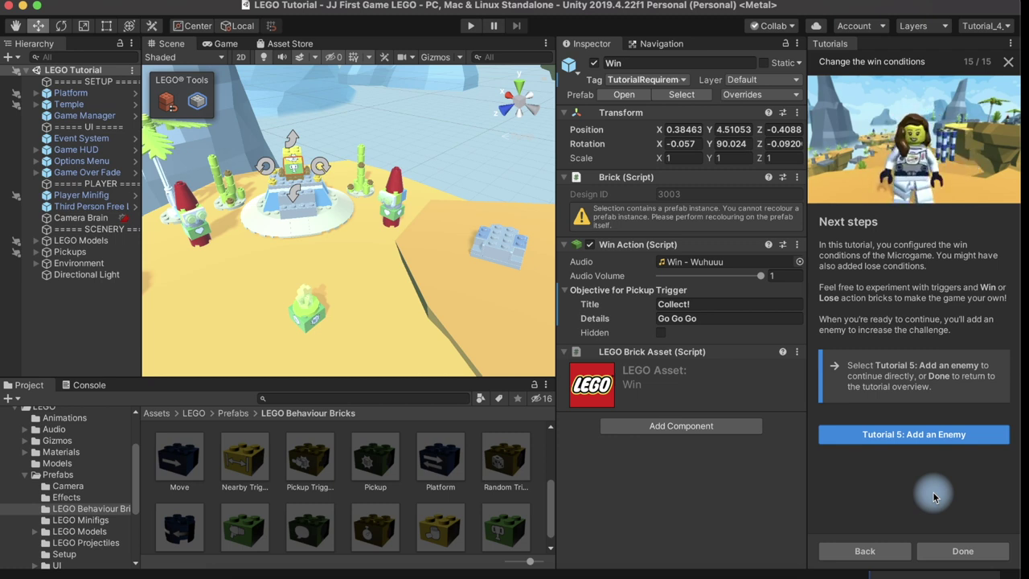
{"action": "left_click", "coordinate": [937, 551]}
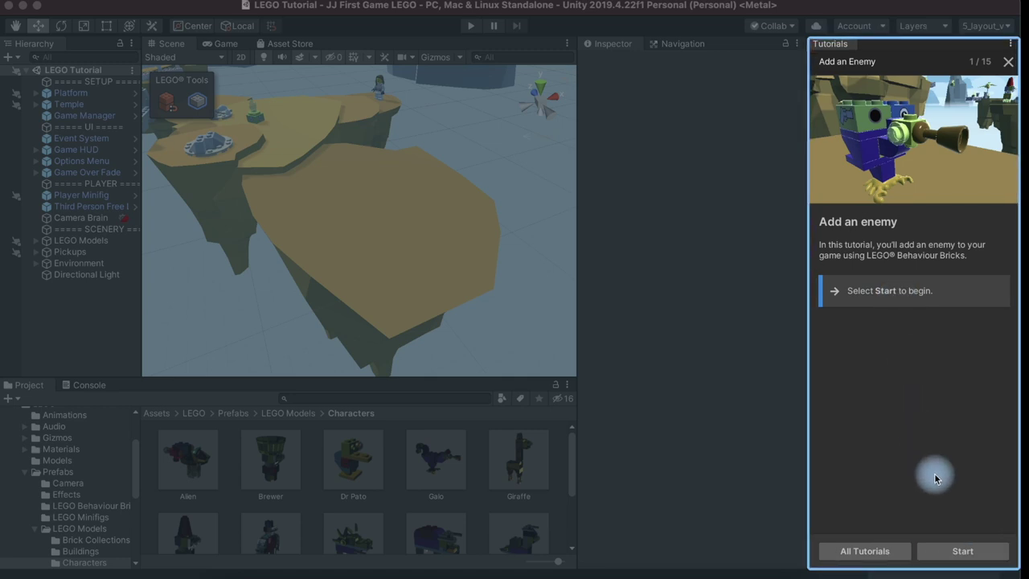
Start the enemy tutorial and drop the Galo prefab onto the sandy floating island.
{"action": "left_click", "coordinate": [962, 550]}
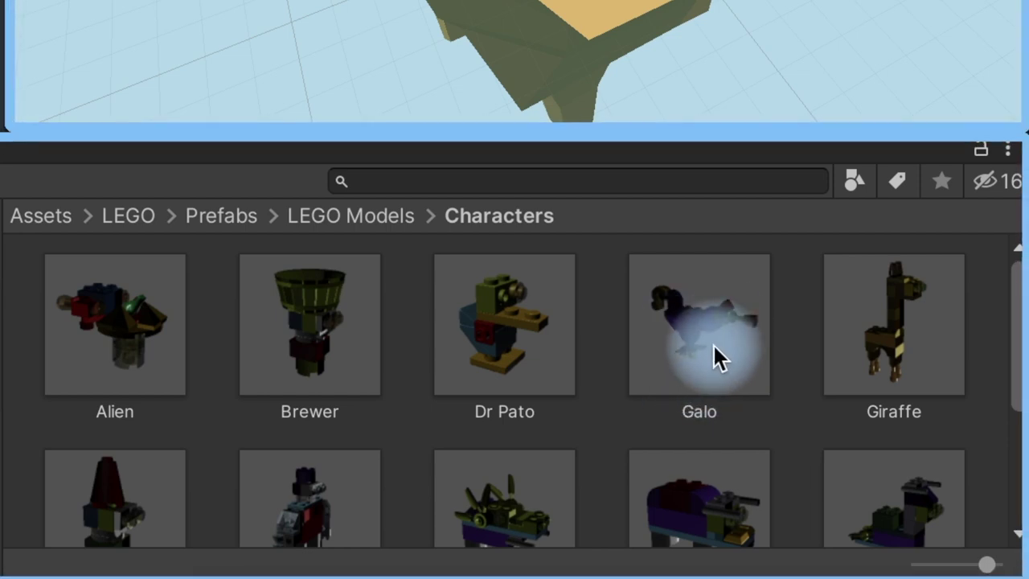
{"action": "mouse_move", "coordinate": [712, 353]}
{"action": "left_mouse_down"}
{"action": "mouse_move", "coordinate": [656, 159]}
{"action": "mouse_move", "coordinate": [404, 236]}
{"action": "left_mouse_up"}
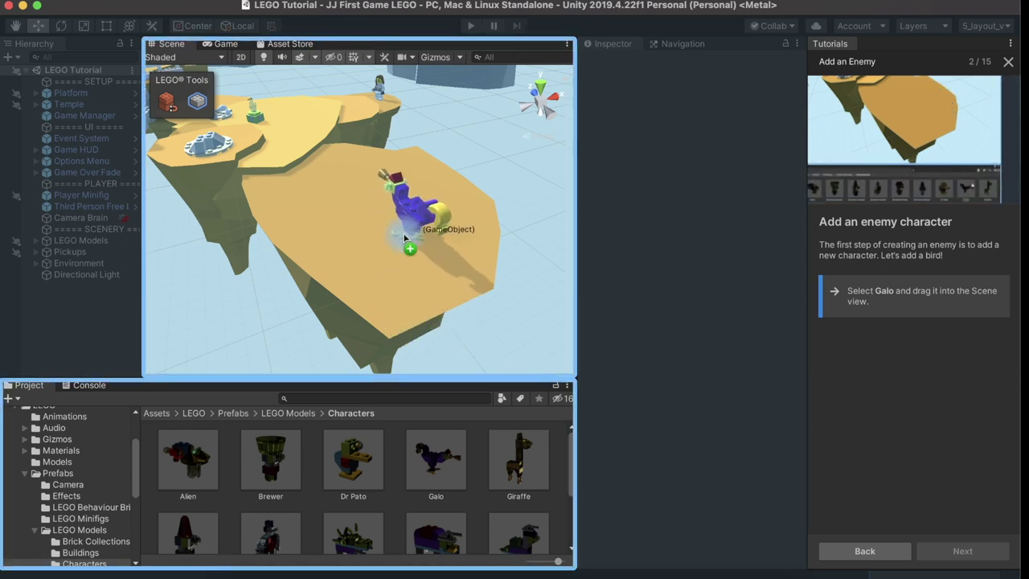
{"action": "left_click_drag", "start_coordinate": [404, 236], "coordinate": [405, 237]}
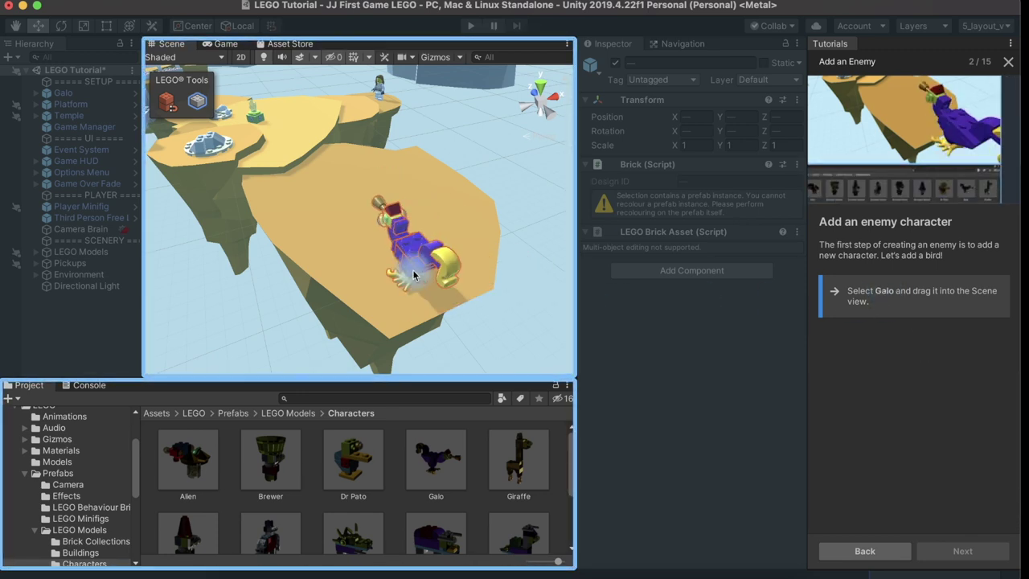
{"action": "left_click_drag", "start_coordinate": [391, 235], "coordinate": [389, 234]}
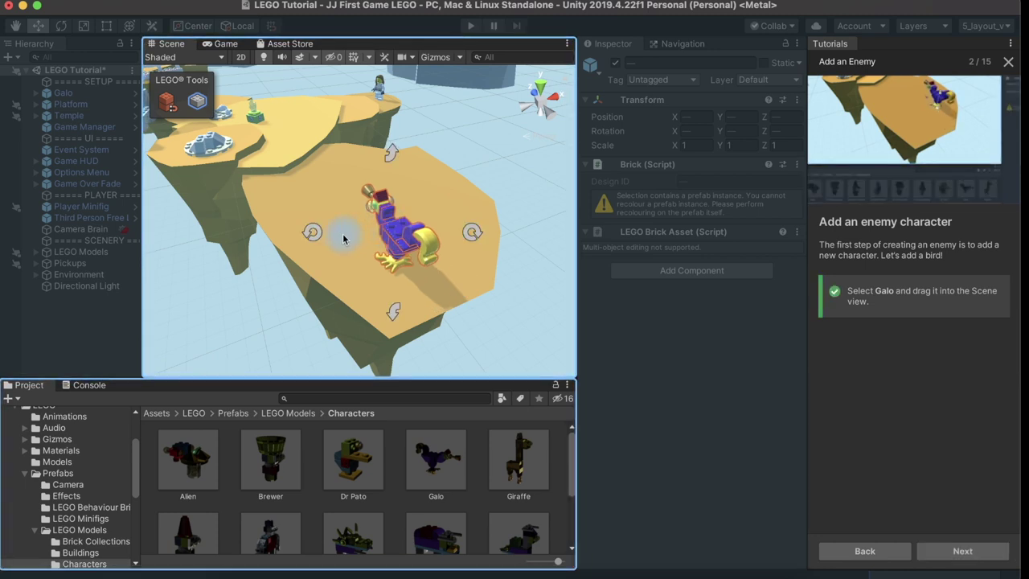
{"action": "left_click", "coordinate": [330, 239]}
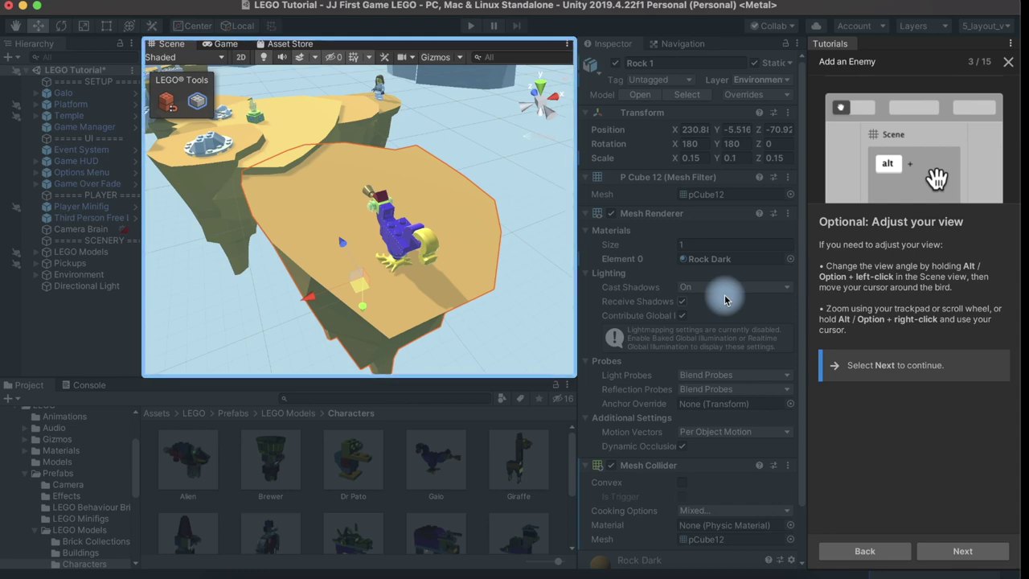
Orbit the view around Galo and advance the tutorial to the Shoot brick step.
{"action": "mouse_move", "coordinate": [469, 283]}
{"action": "left_mouse_down", "text": "alt"}
{"action": "mouse_move", "coordinate": [509, 212]}
{"action": "mouse_move", "coordinate": [473, 258]}
{"action": "left_mouse_up", "text": "alt"}
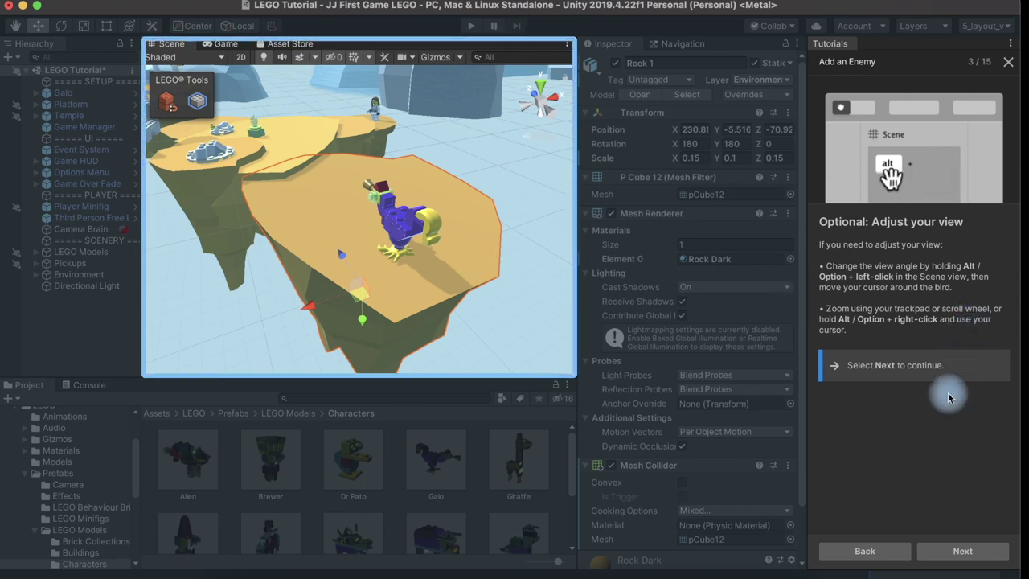
{"action": "left_click", "coordinate": [957, 553]}
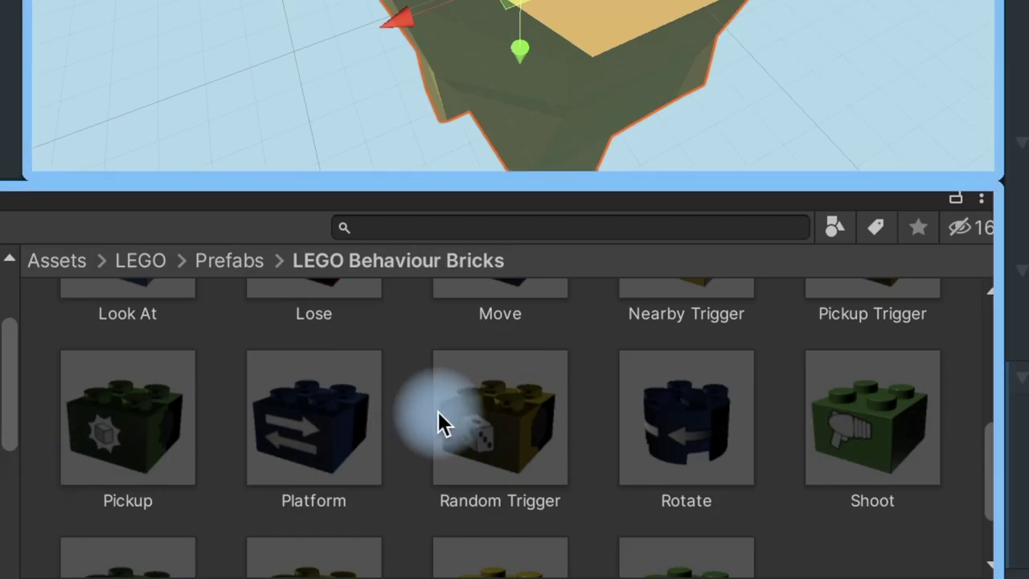
Drag the Shoot brick from LEGO Behaviour Bricks onto the Galo bird's back, snap it on, and advance the tutorial.
{"action": "scroll", "coordinate": [441, 423], "scroll_direction": "down", "scroll_amount": 3}
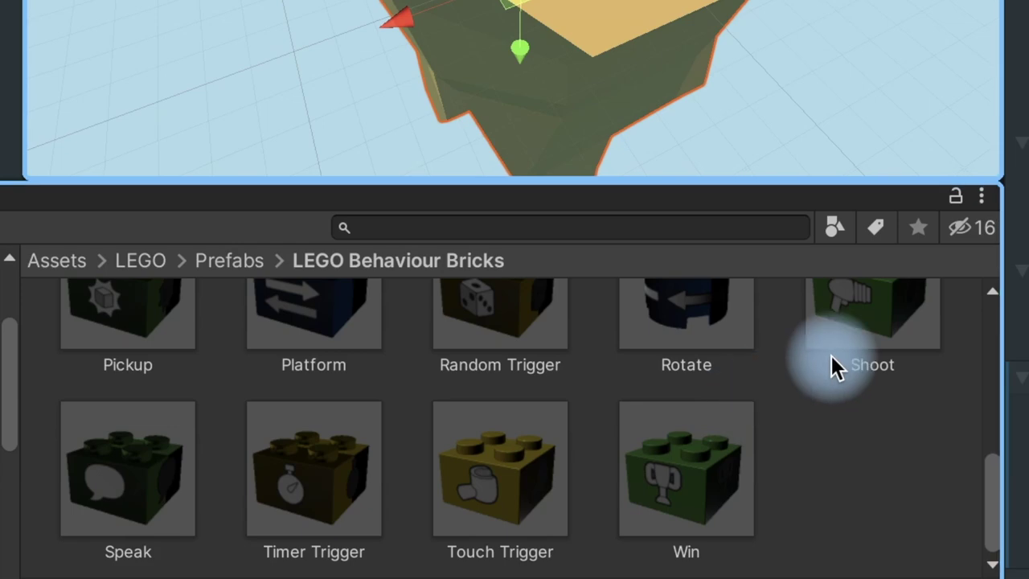
{"action": "left_click_drag", "start_coordinate": [873, 320], "coordinate": [371, 251]}
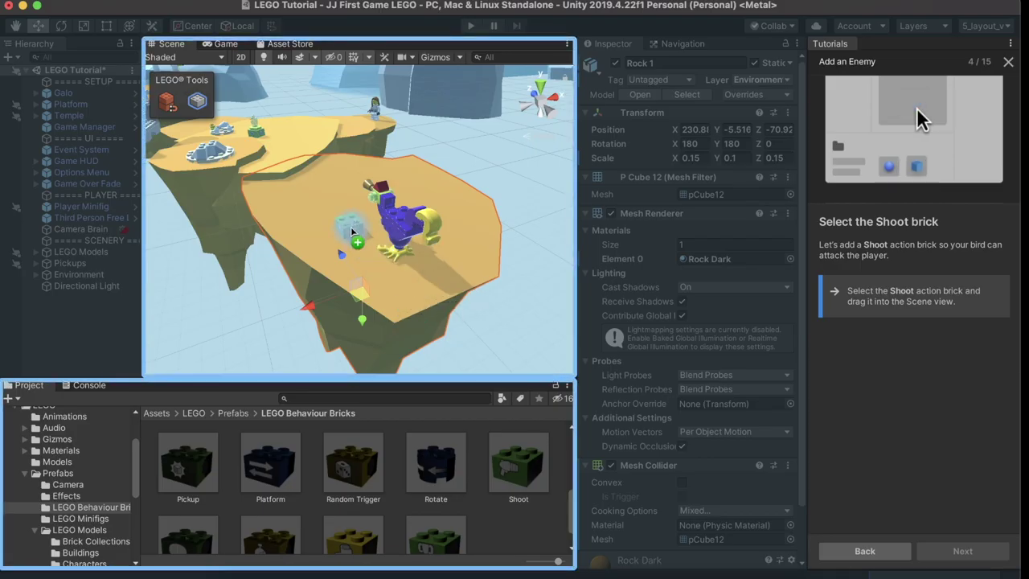
{"action": "left_click_drag", "start_coordinate": [371, 250], "coordinate": [347, 228]}
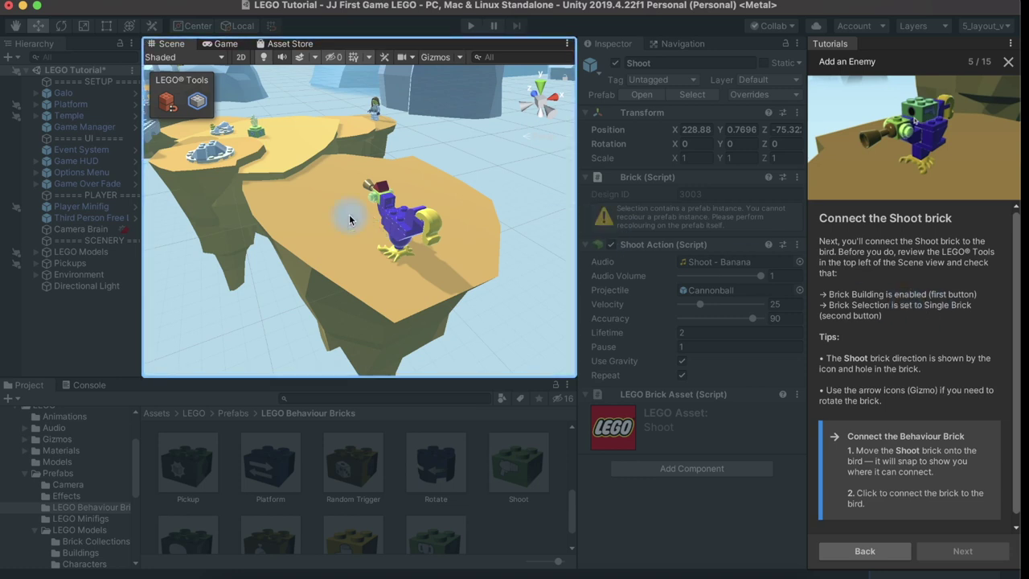
{"action": "mouse_move", "coordinate": [350, 192]}
{"action": "left_mouse_down"}
{"action": "mouse_move", "coordinate": [434, 201]}
{"action": "mouse_move", "coordinate": [405, 217]}
{"action": "left_mouse_up"}
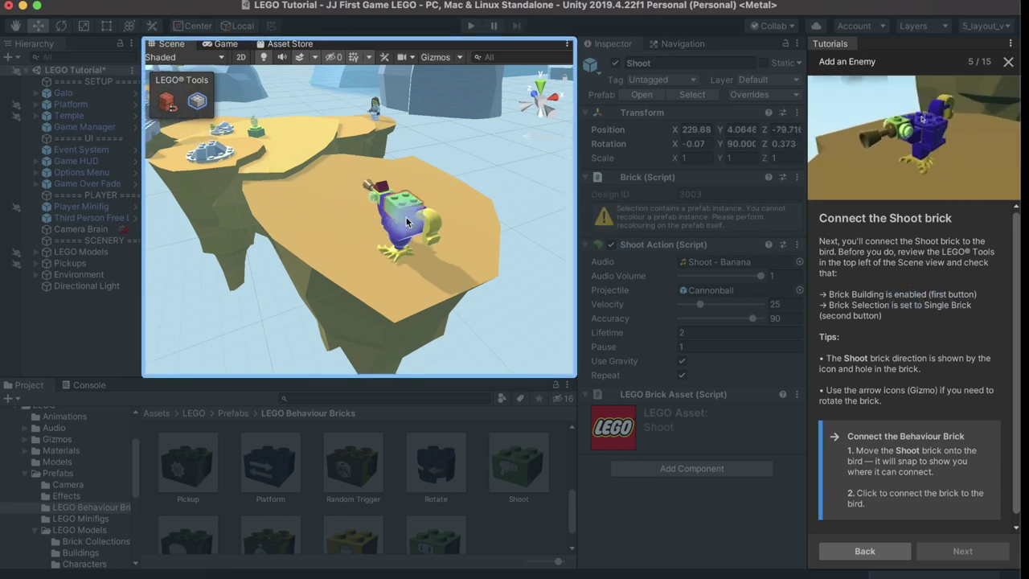
{"action": "left_click", "coordinate": [405, 216]}
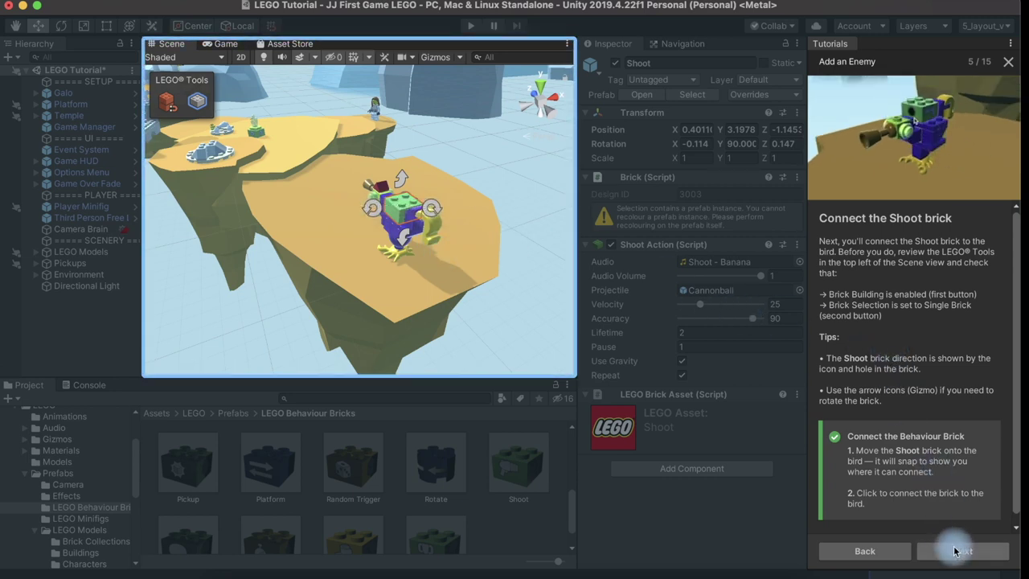
{"action": "left_click", "coordinate": [954, 548]}
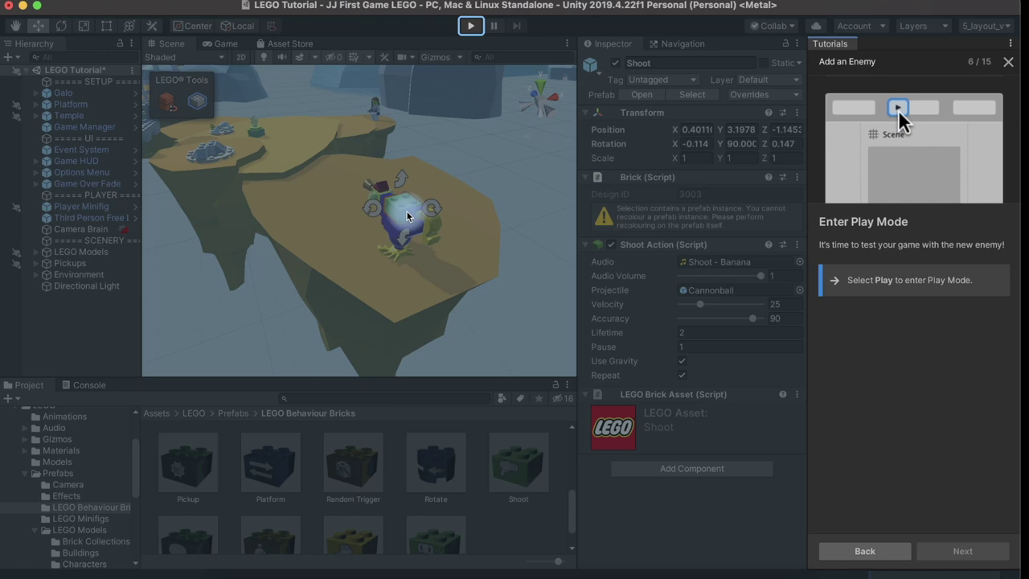
Start Play Mode and walk the minifig across the platform toward the Galo bird with WASD.
{"action": "left_click", "coordinate": [471, 29]}
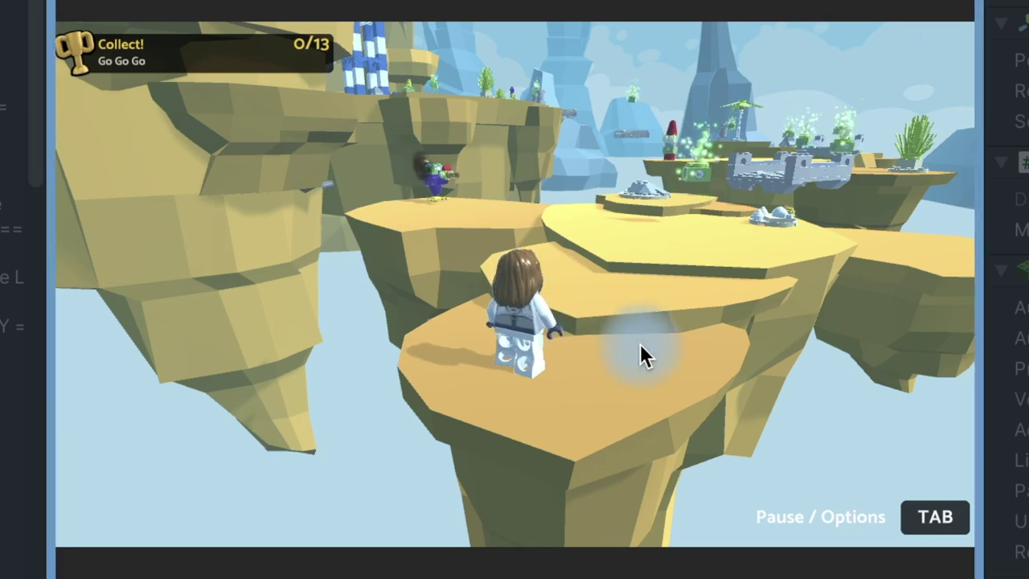
{"action": "key", "text": "a"}
{"action": "key", "text": "w"}
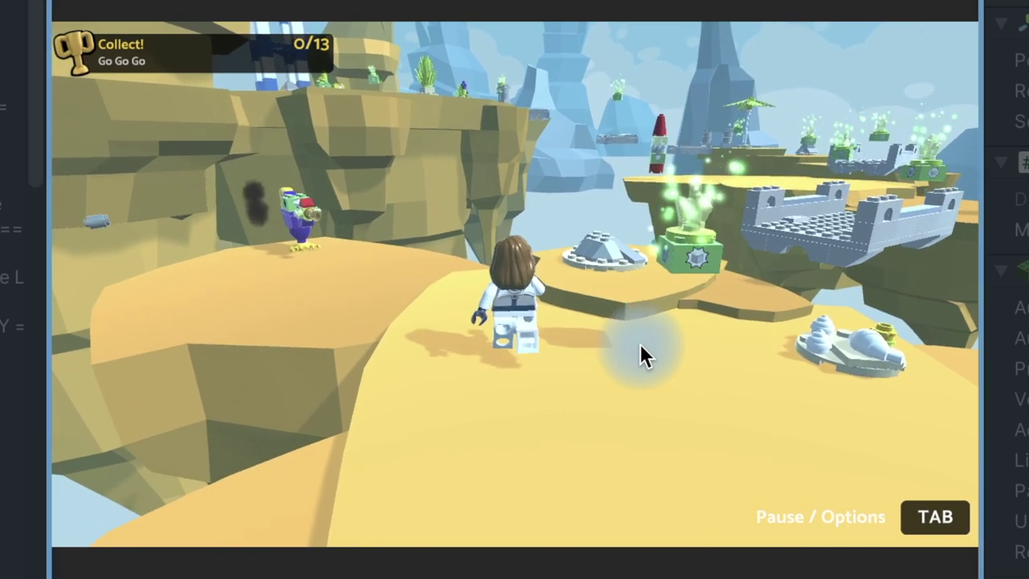
{"action": "key", "text": "a"}
{"action": "key", "text": "w"}
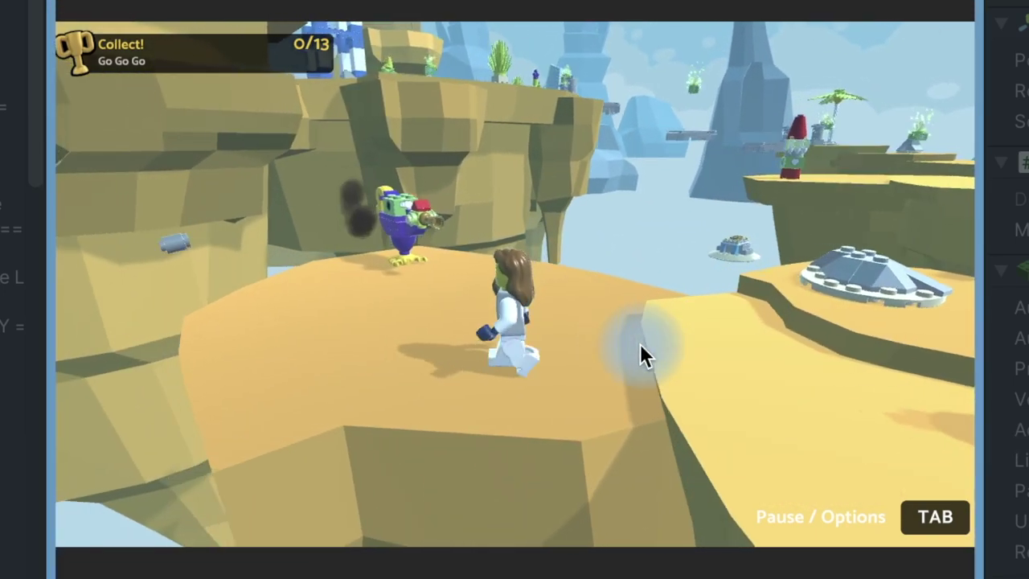
{"action": "key", "text": "s"}
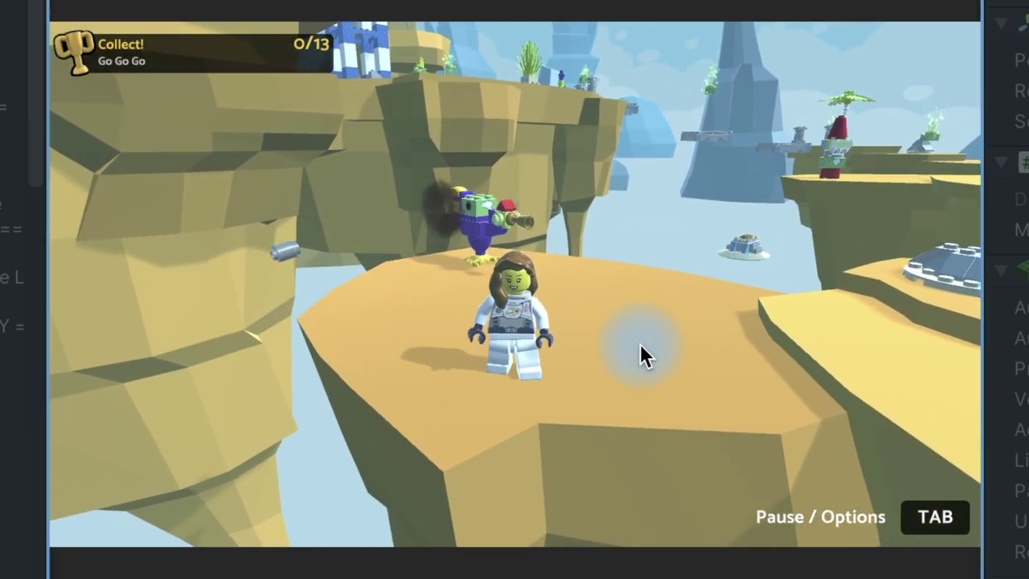
{"action": "key", "text": "w"}
{"action": "key", "text": "a"}
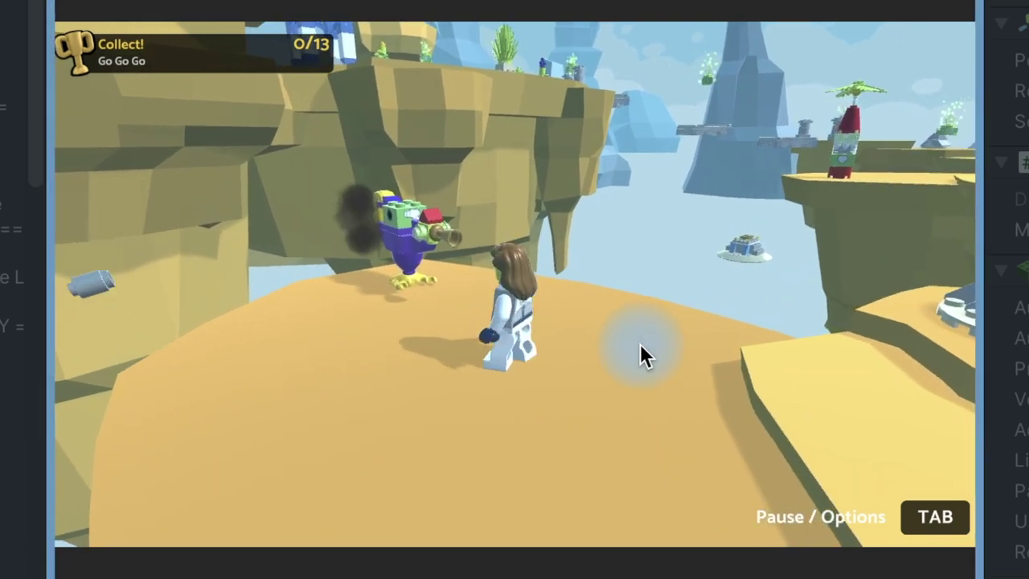
{"action": "key", "text": "d"}
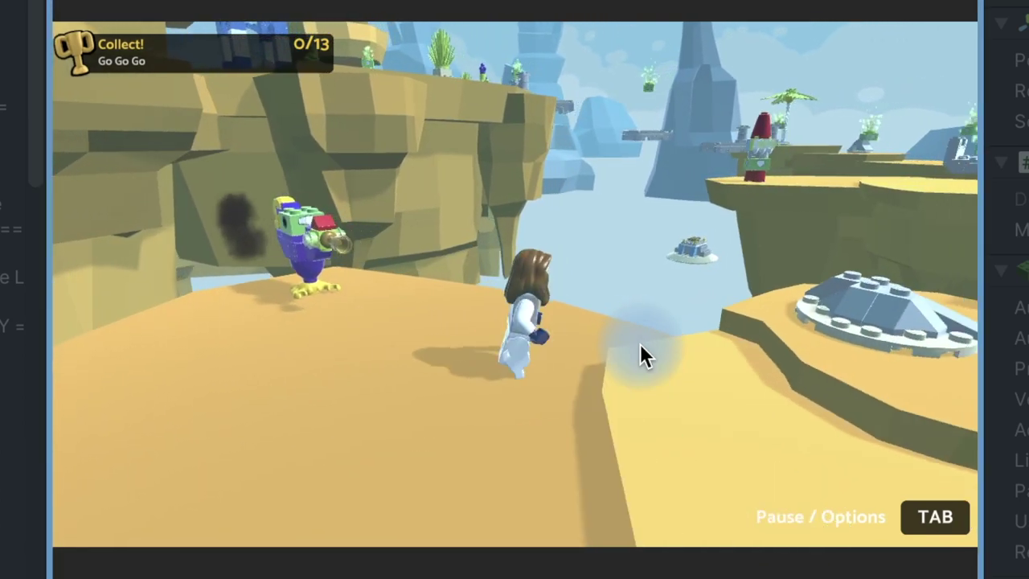
{"action": "key", "text": "s"}
{"action": "key", "text": "d"}
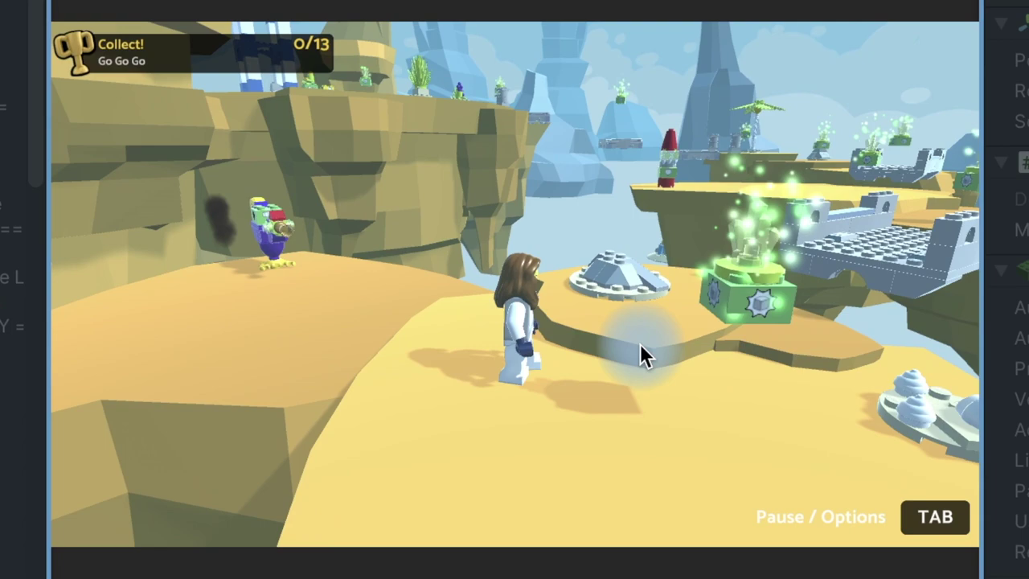
{"action": "mouse_move", "coordinate": [640, 343]}
{"action": "left_mouse_down"}
{"action": "mouse_move", "coordinate": [395, 230]}
{"action": "mouse_move", "coordinate": [482, 375]}
{"action": "mouse_move", "coordinate": [576, 501]}
{"action": "mouse_move", "coordinate": [571, 432]}
{"action": "left_mouse_up"}
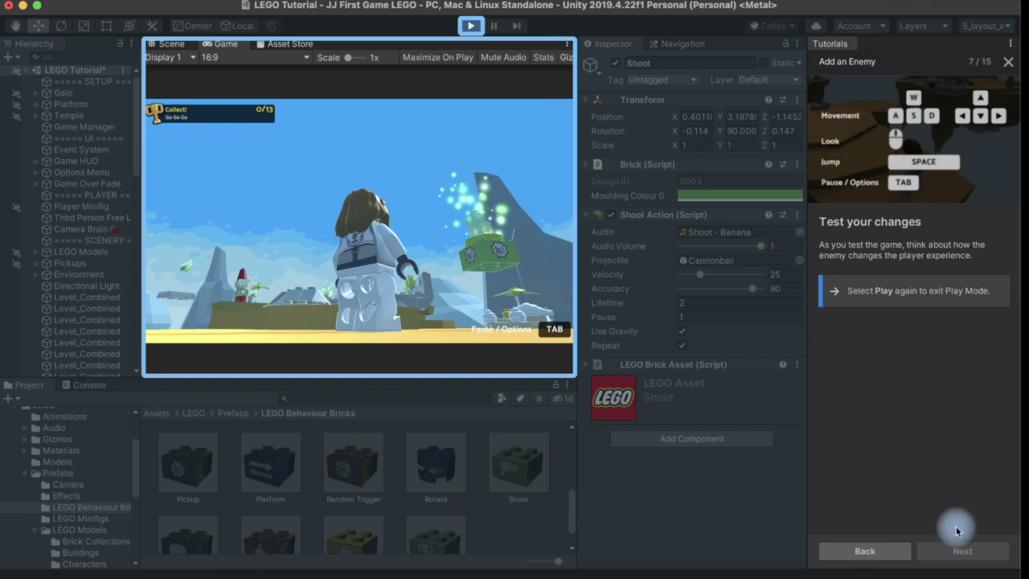
Exit Play Mode and snap a Look At brick onto the top of the Galo bird.
{"action": "key", "text": "super+p"}
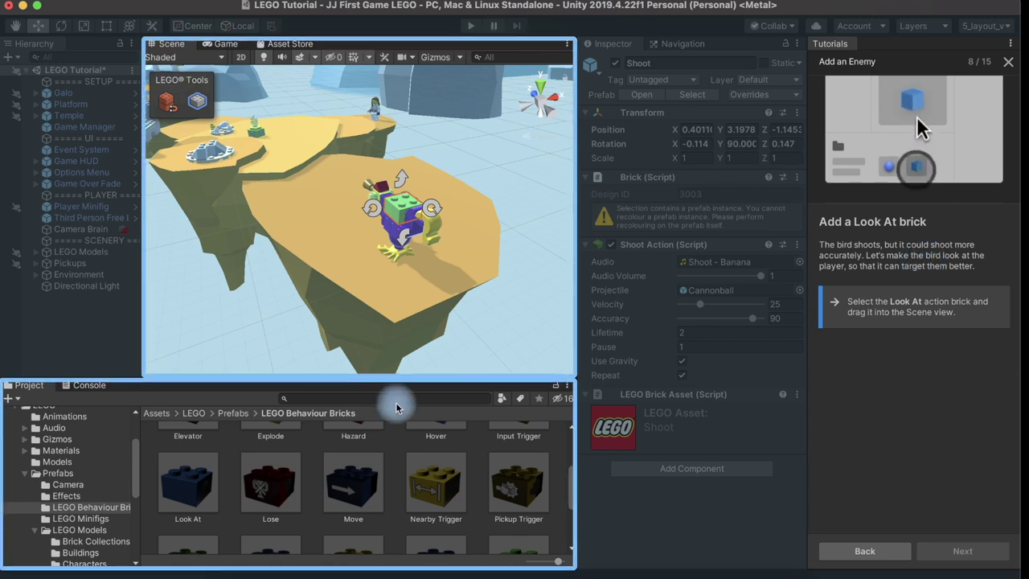
{"action": "left_click_drag", "start_coordinate": [201, 496], "coordinate": [348, 267]}
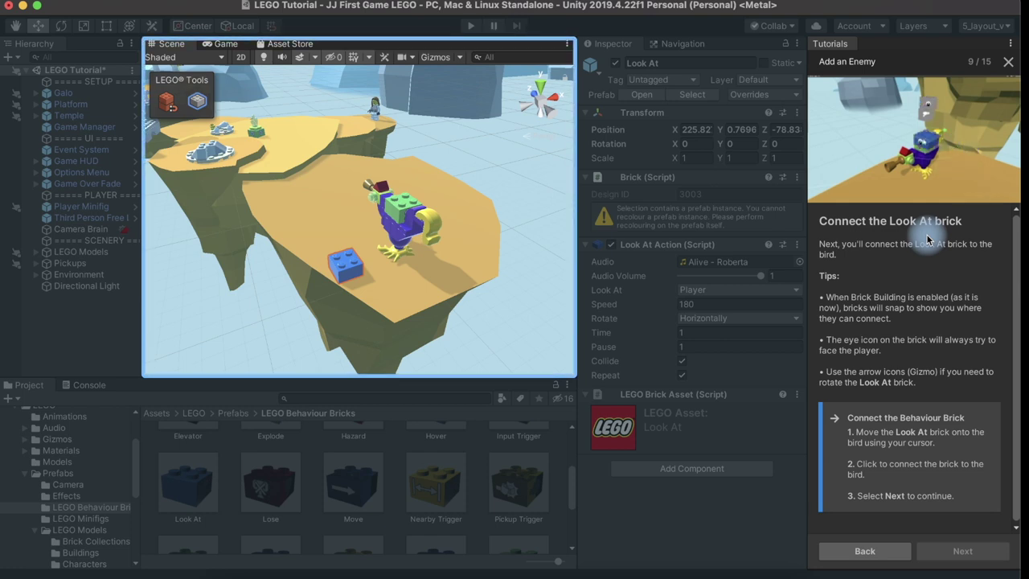
{"action": "left_click_drag", "start_coordinate": [345, 265], "coordinate": [403, 205]}
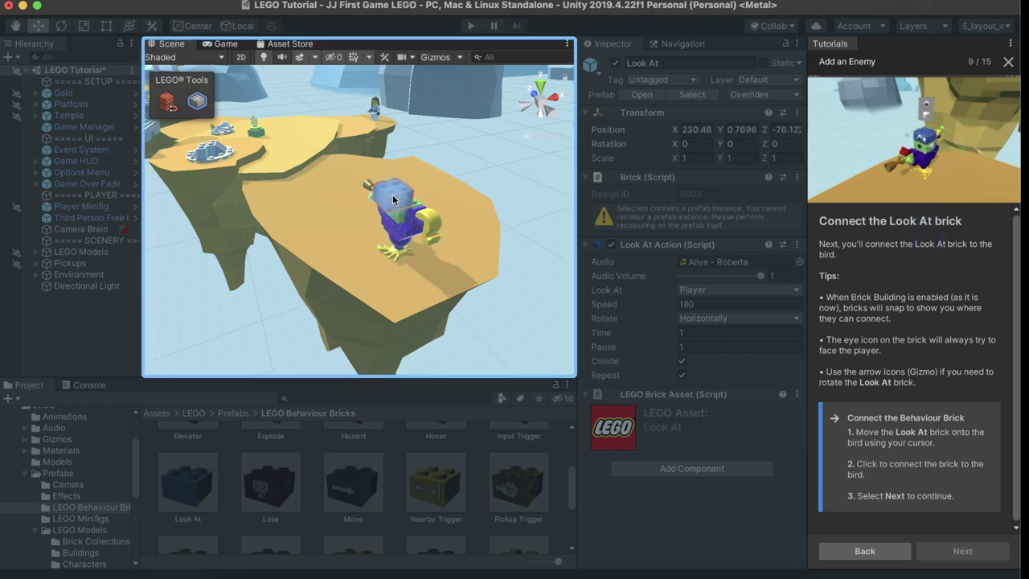
{"action": "left_click_drag", "start_coordinate": [407, 210], "coordinate": [411, 215]}
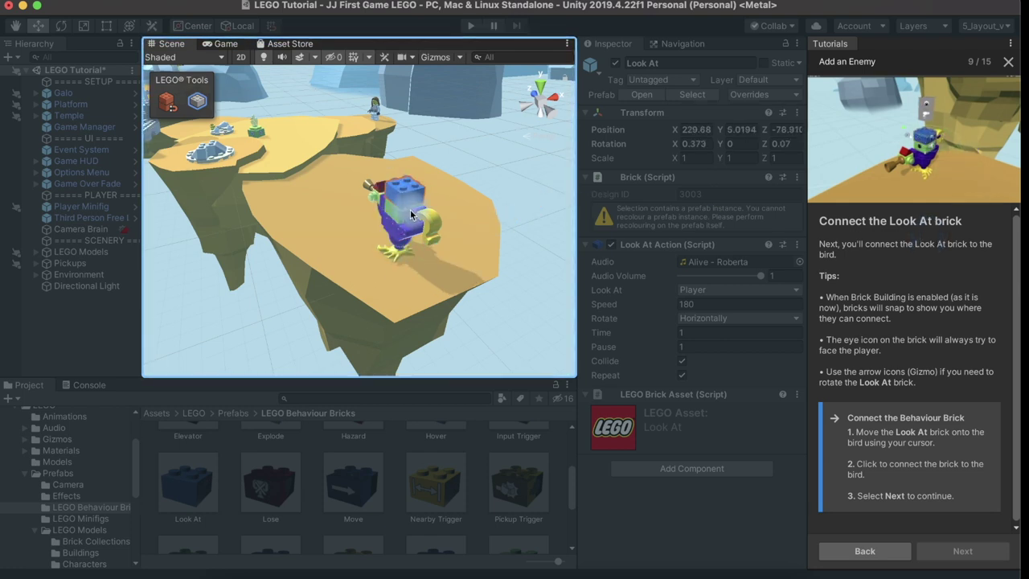
{"action": "left_click", "coordinate": [410, 215]}
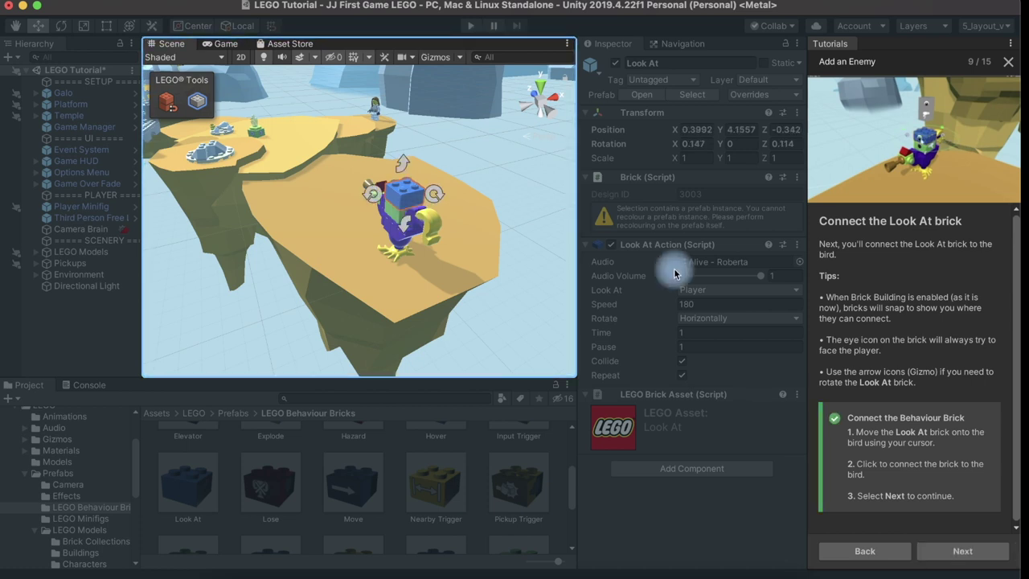
Advance the tutorial, seat the Look At brick on the bird, and select the Shoot brick.
{"action": "left_click", "coordinate": [958, 551]}
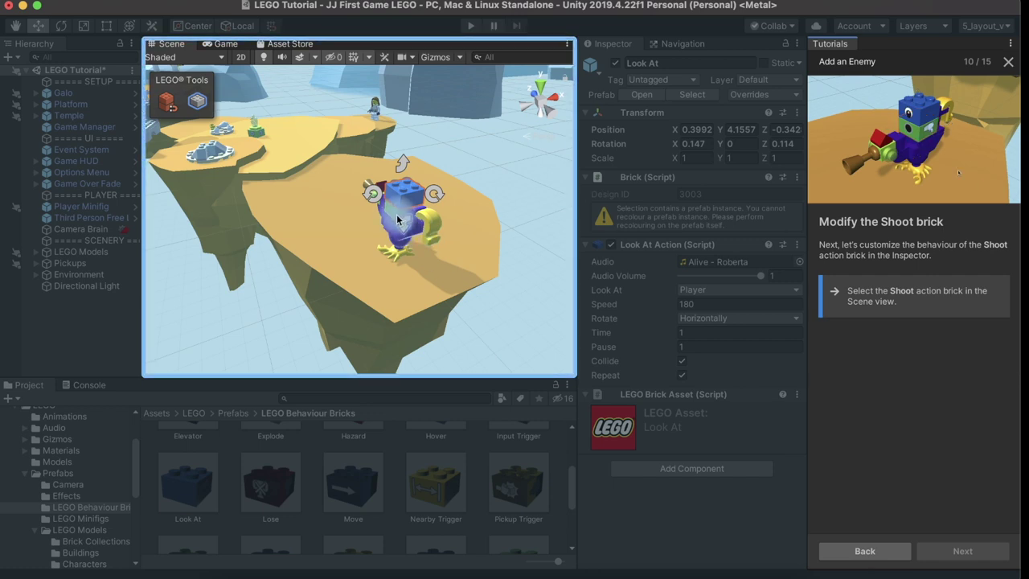
{"action": "left_click", "coordinate": [397, 219]}
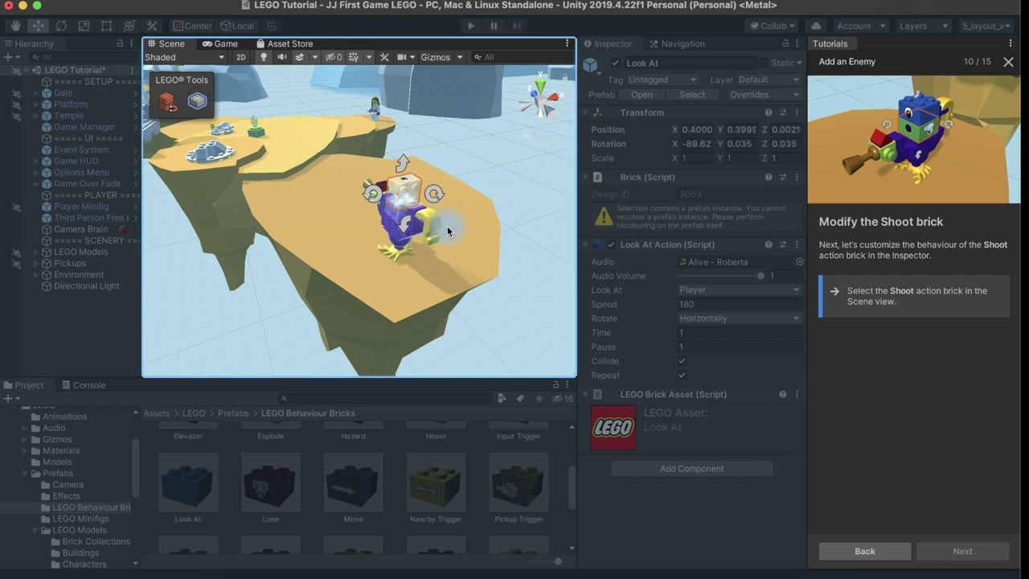
{"action": "left_click", "coordinate": [403, 174]}
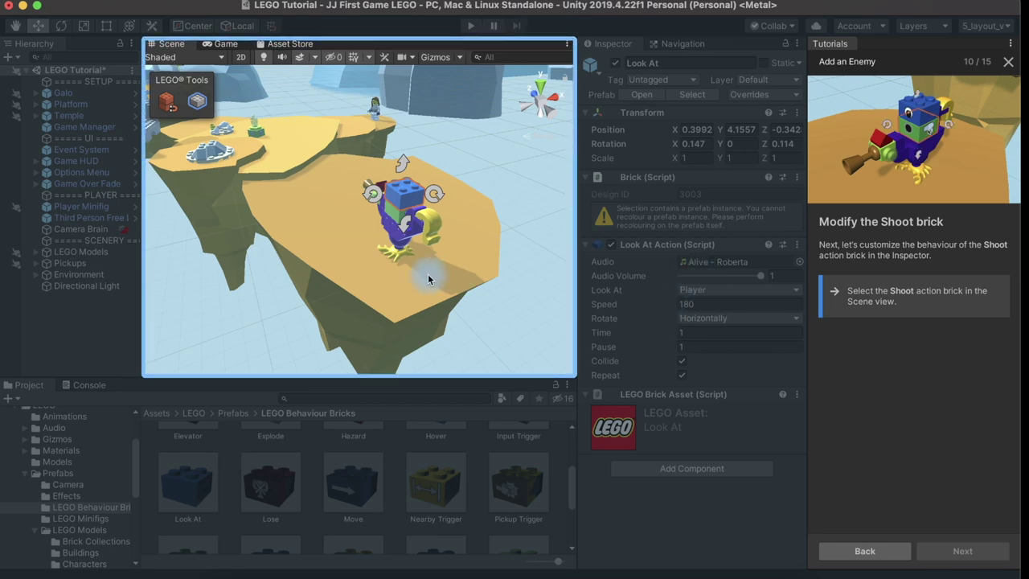
{"action": "left_click", "coordinate": [395, 224]}
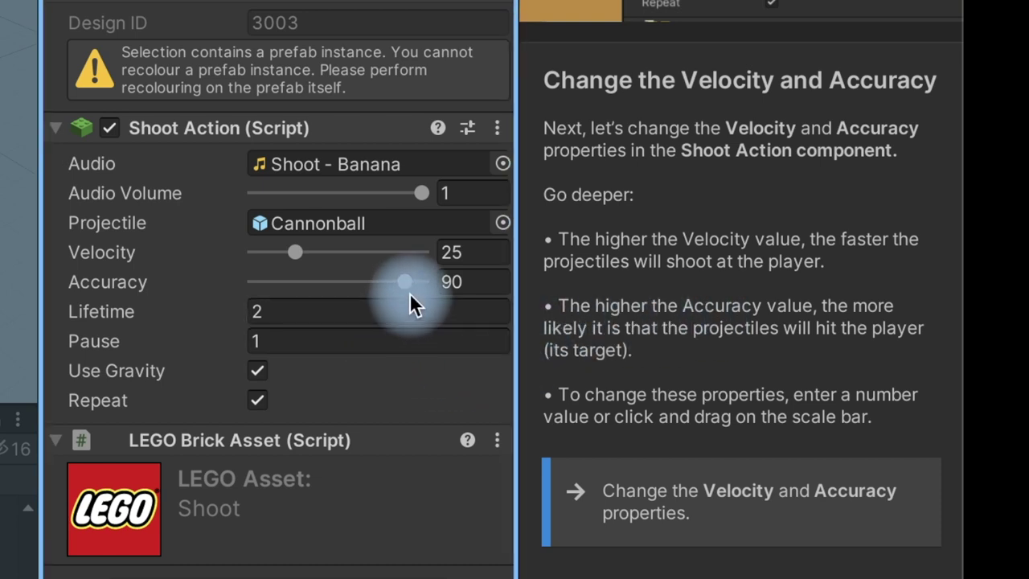
Set the Shoot brick's Accuracy to 72 and Velocity to 39.9, then advance the tutorial.
{"action": "left_click_drag", "start_coordinate": [404, 281], "coordinate": [374, 282]}
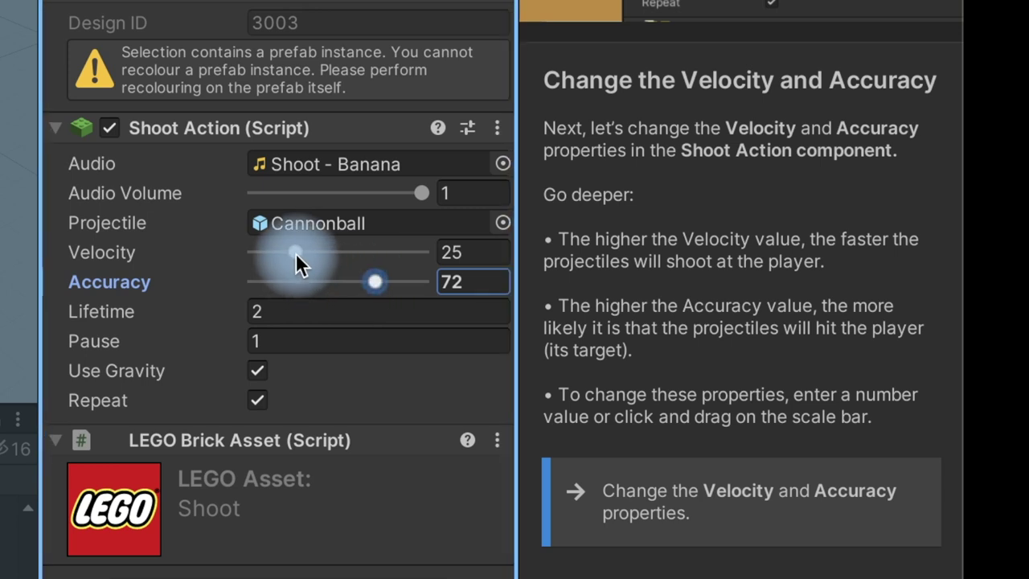
{"action": "left_click_drag", "start_coordinate": [296, 252], "coordinate": [336, 252]}
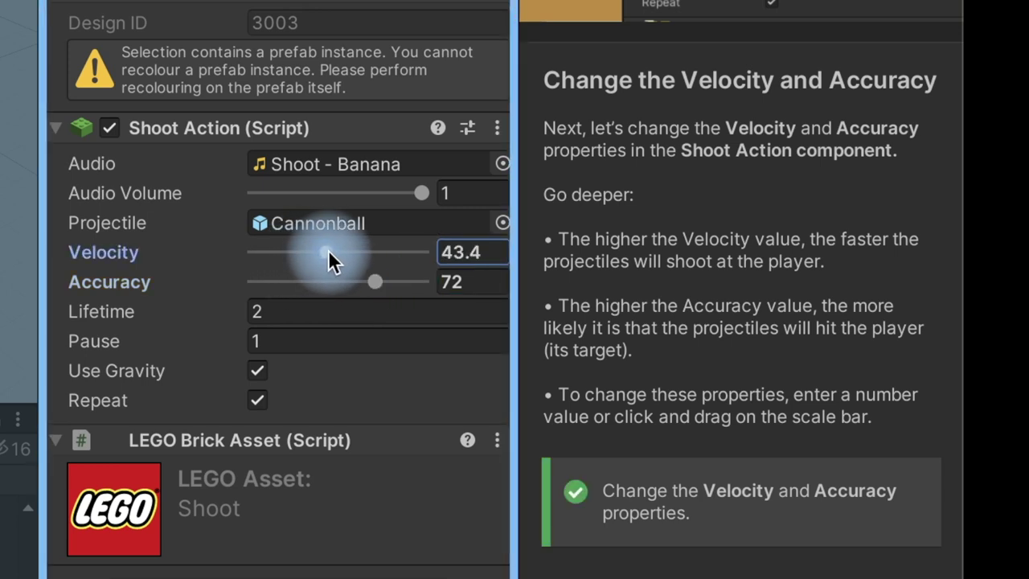
{"action": "left_click_drag", "start_coordinate": [336, 252], "coordinate": [321, 256]}
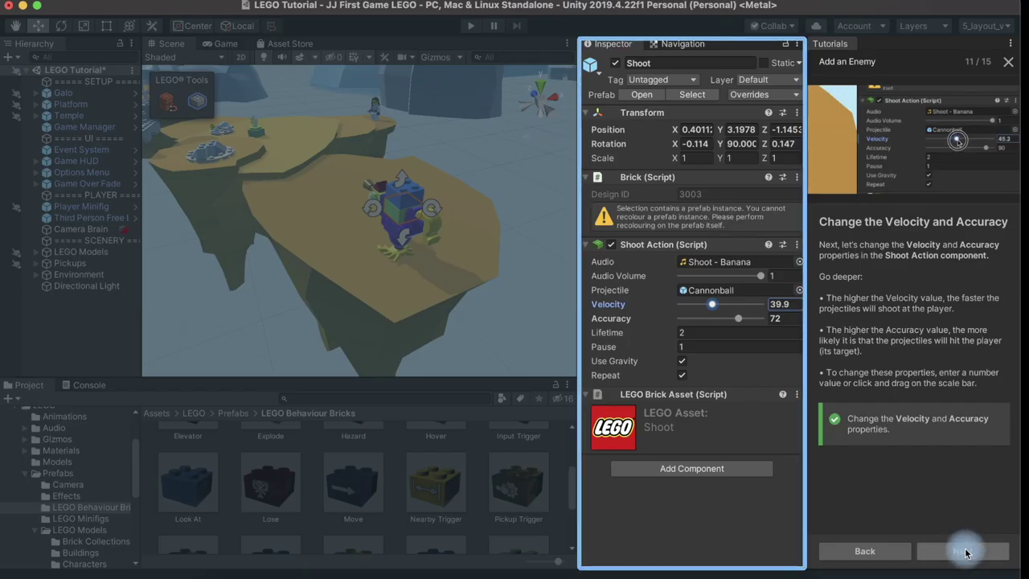
{"action": "left_click", "coordinate": [966, 551]}
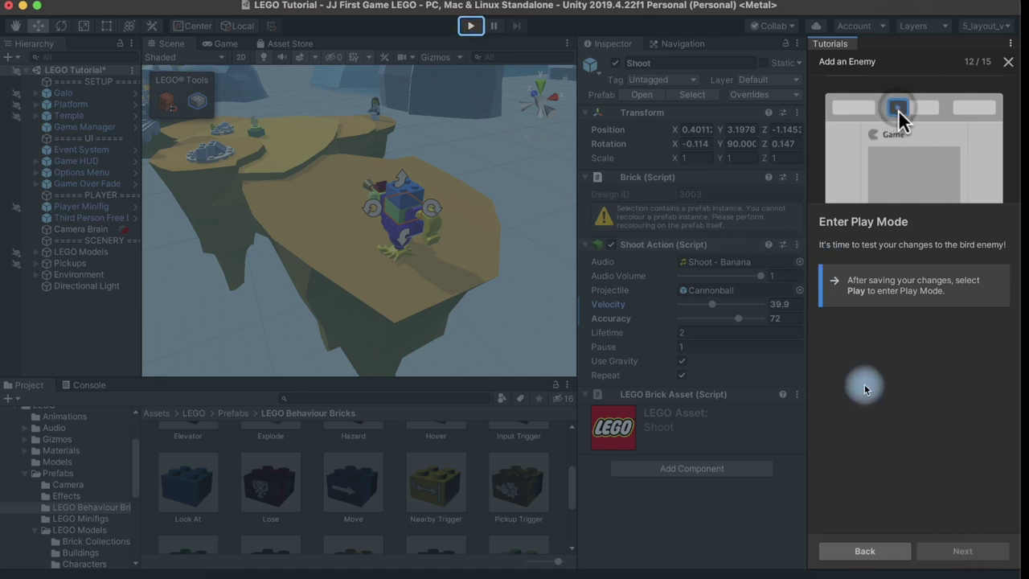
Start Play Mode and walk the minifigure across the plateau to collect the green pickup.
{"action": "left_click", "coordinate": [472, 29]}
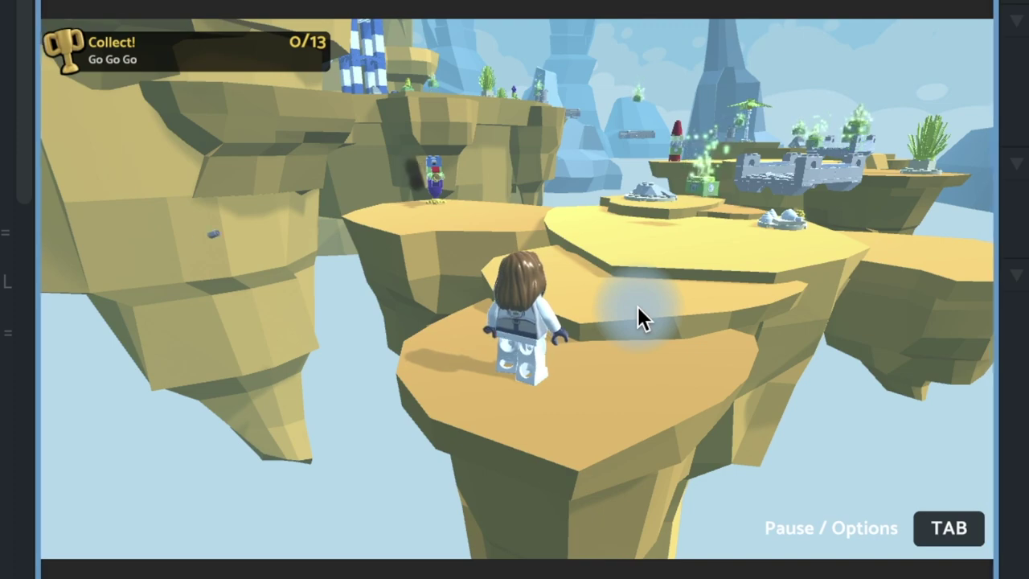
{"action": "key", "text": "w"}
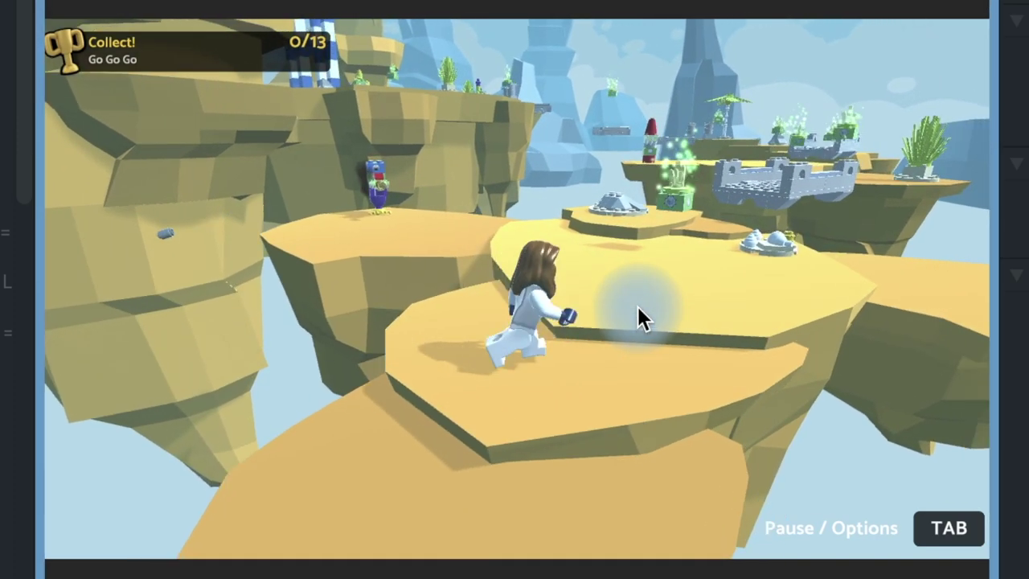
{"action": "key", "text": "w"}
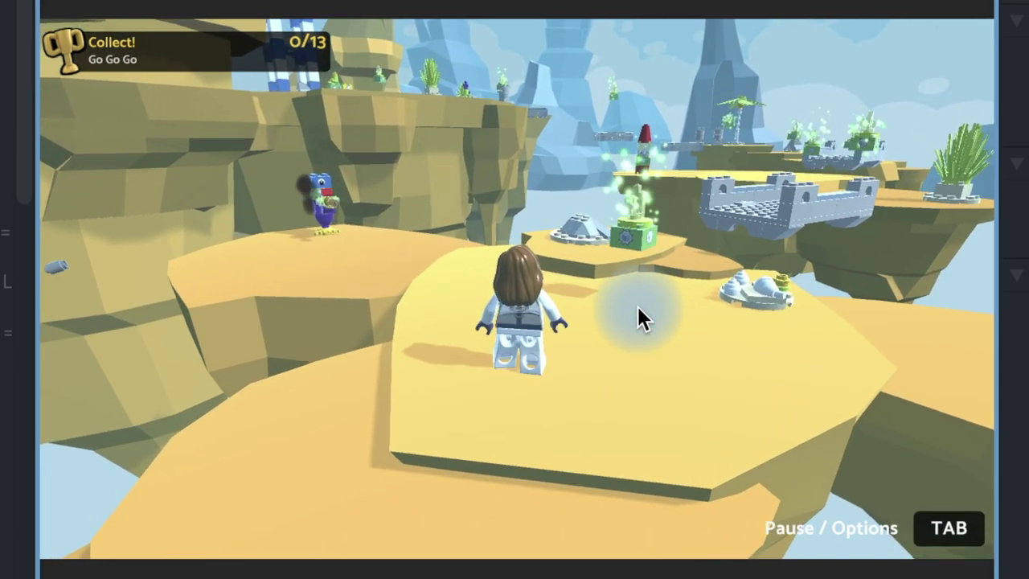
{"action": "key", "text": "w"}
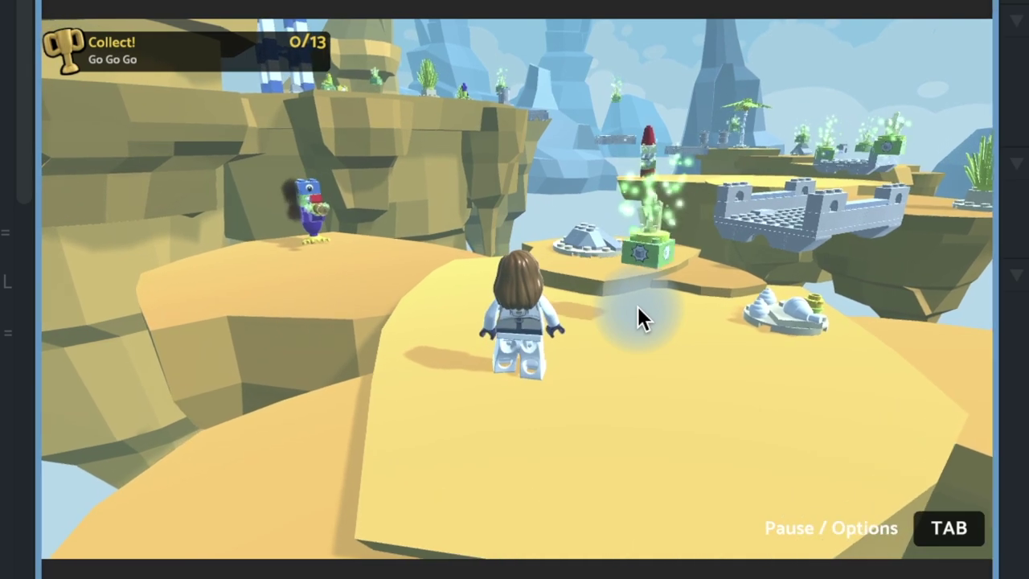
{"action": "key", "text": "a"}
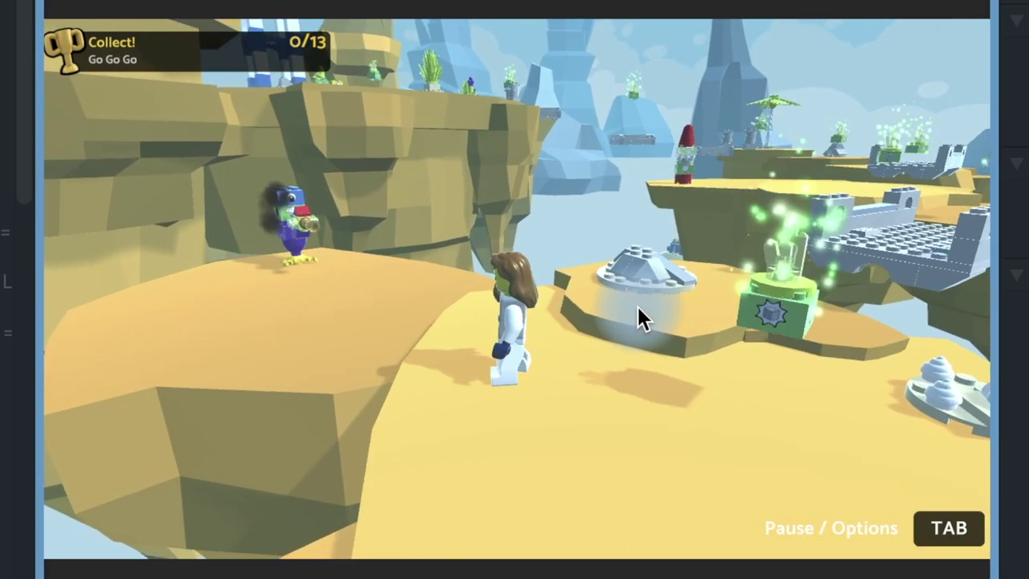
{"action": "key", "text": "s"}
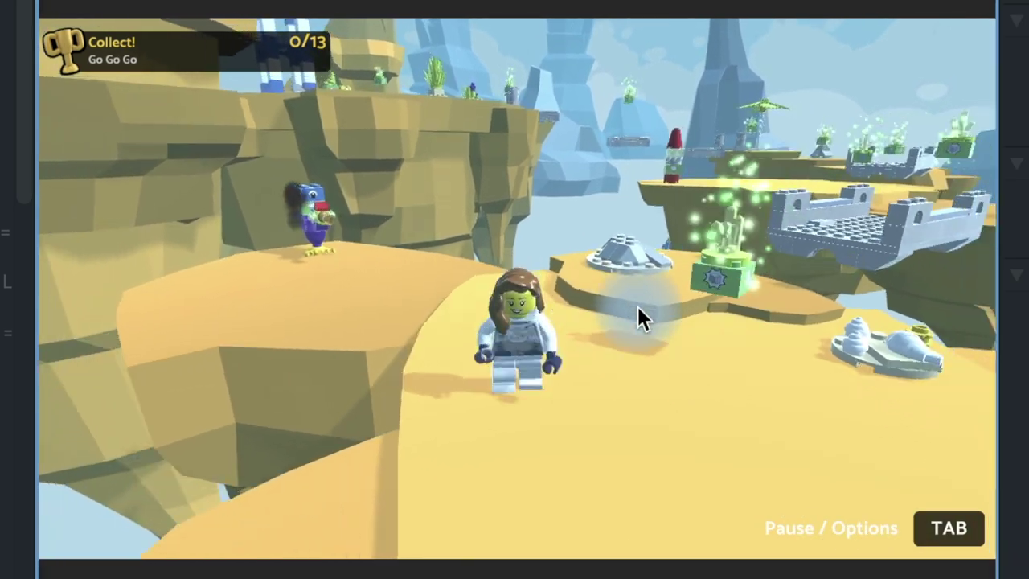
{"action": "key", "text": "w"}
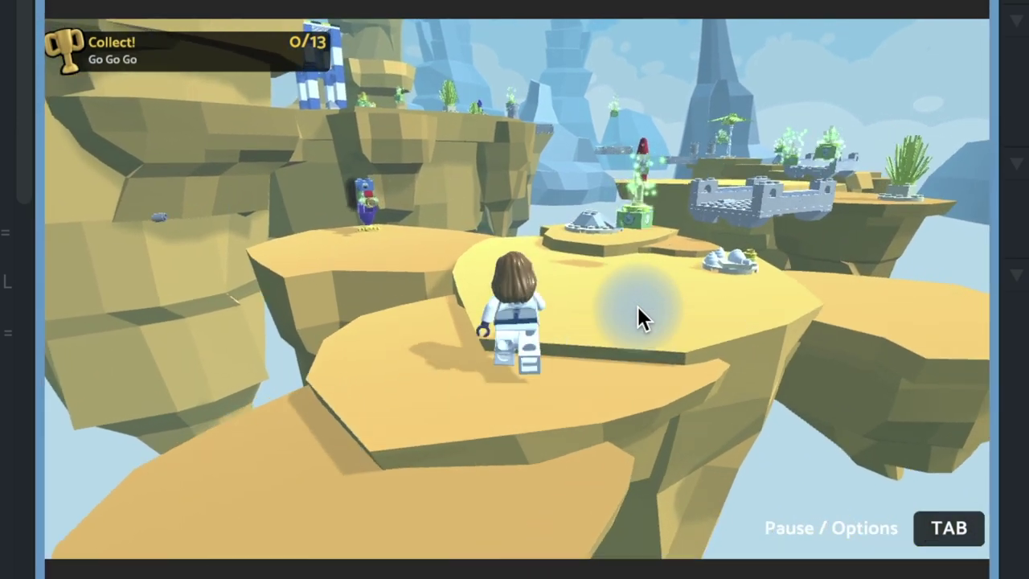
{"action": "key", "text": "a"}
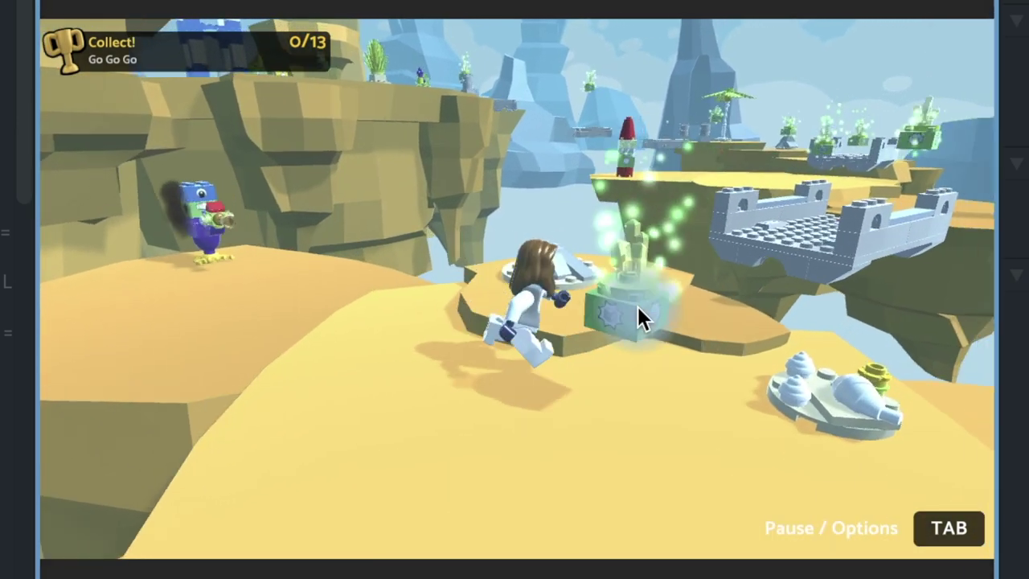
{"action": "key", "text": "w"}
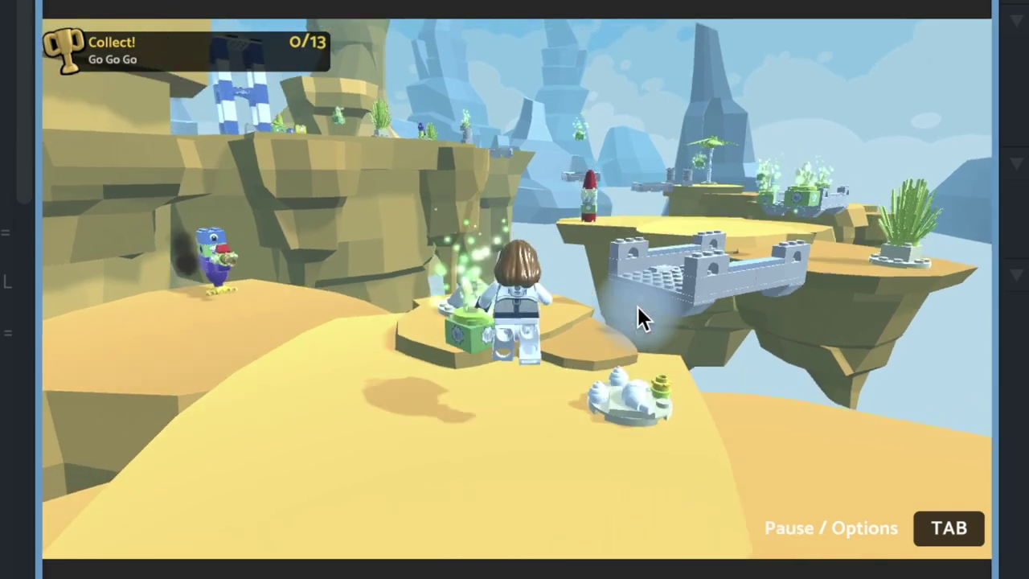
Approach the shooting Galo bird, retreat and return, then swing the camera to a top-down view.
{"action": "key", "text": "a"}
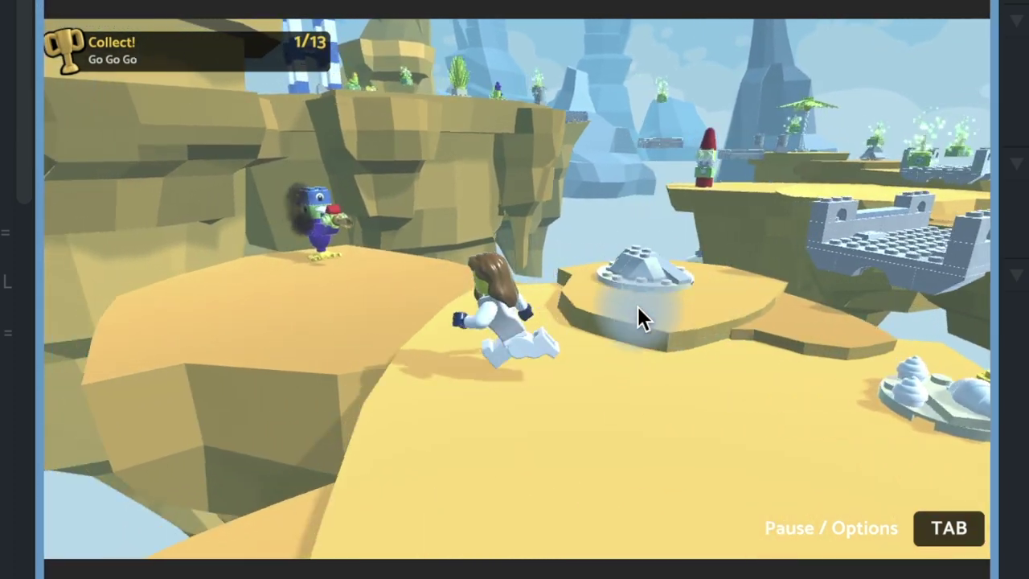
{"action": "key", "text": "w"}
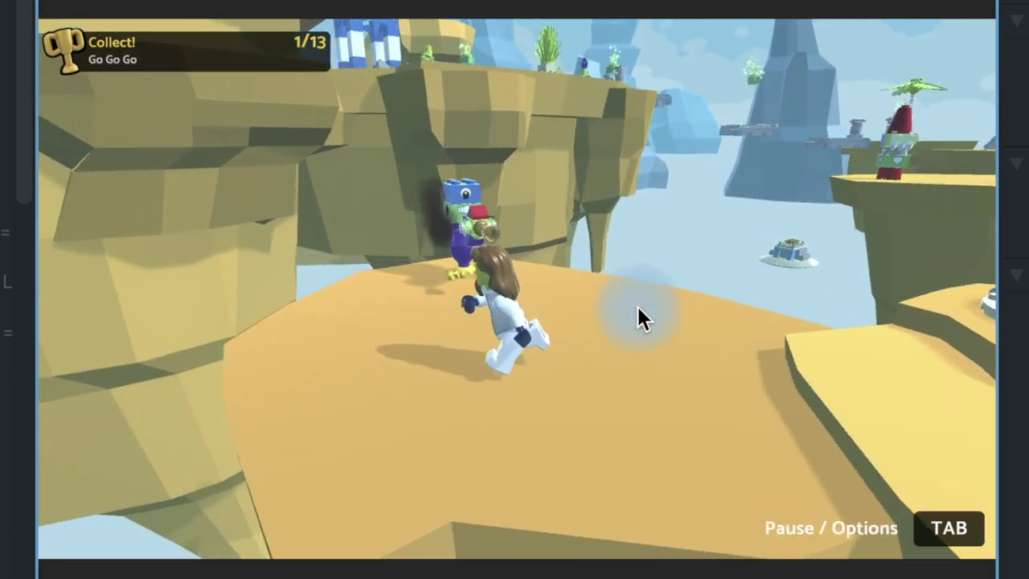
{"action": "key", "text": "s"}
{"action": "key", "text": "w"}
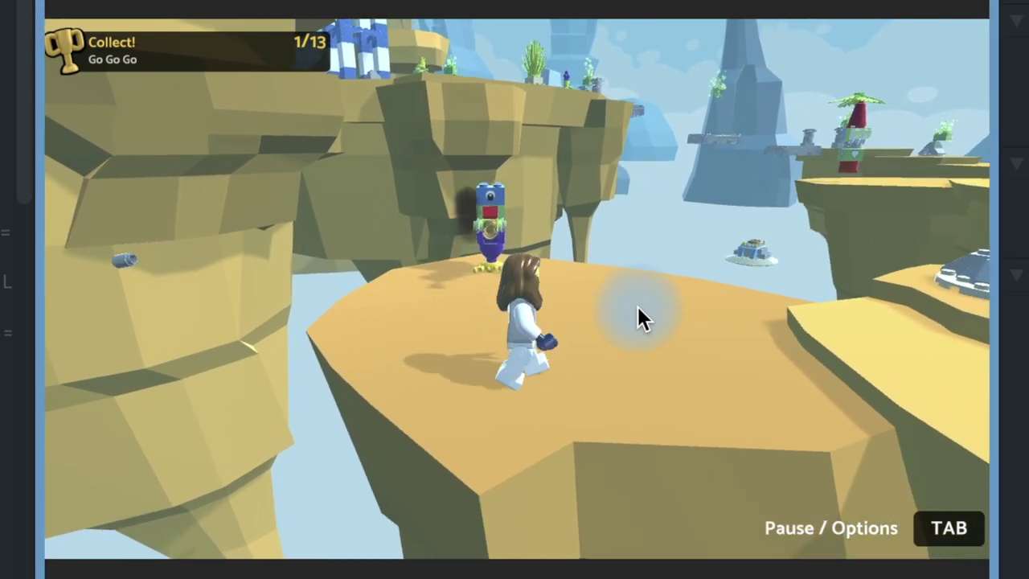
{"action": "key", "text": "s"}
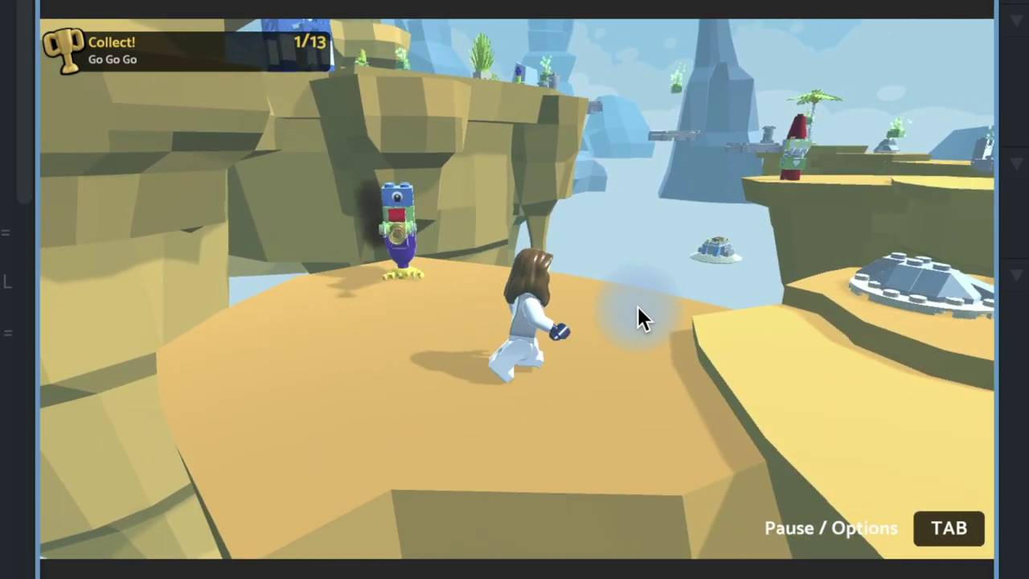
{"action": "key", "text": "w"}
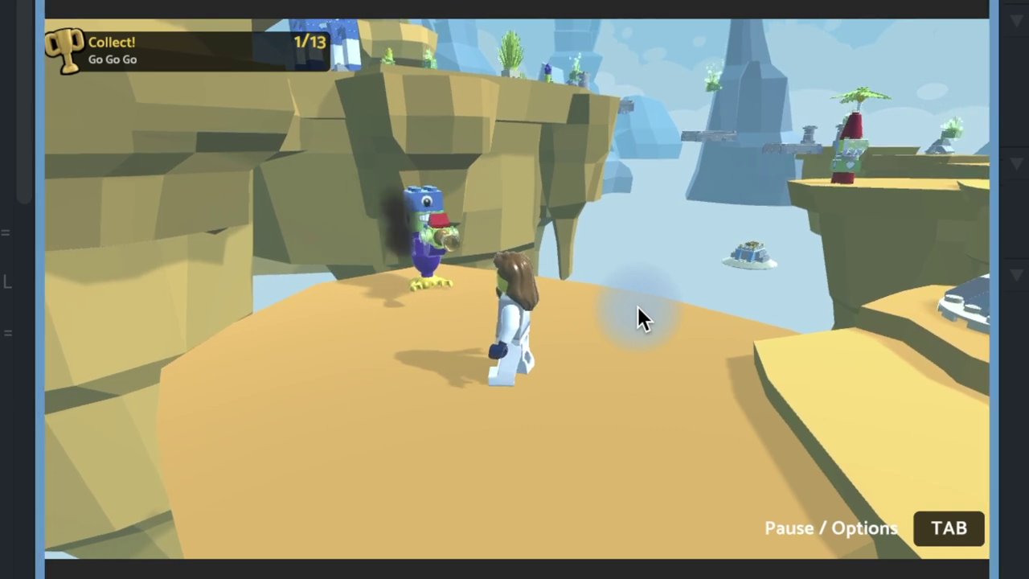
{"action": "key", "text": "d"}
{"action": "key", "text": "a"}
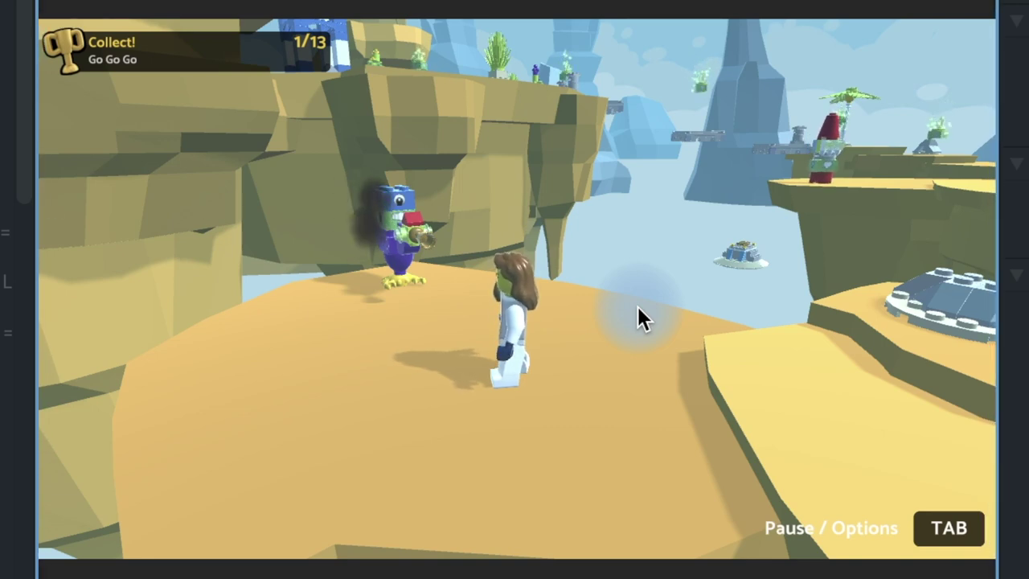
{"action": "left_click", "coordinate": [637, 306]}
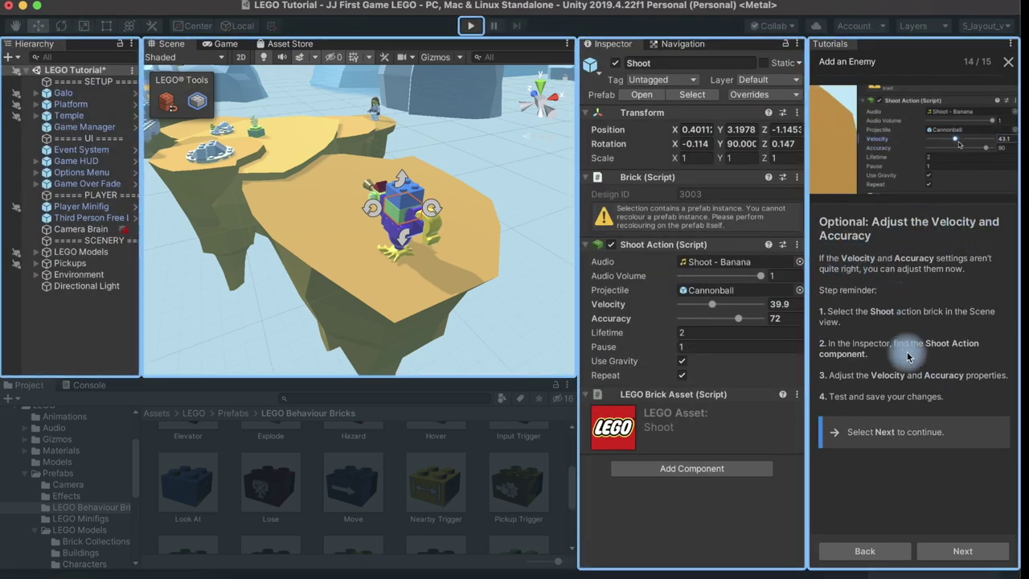
Advance the Add an Enemy tutorial to its final page.
{"action": "left_click", "coordinate": [958, 552]}
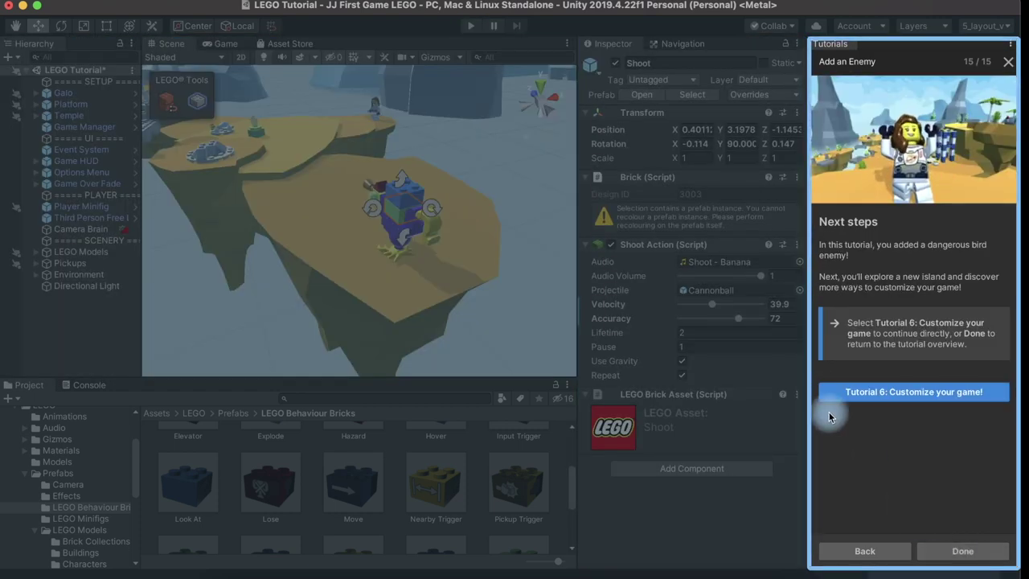